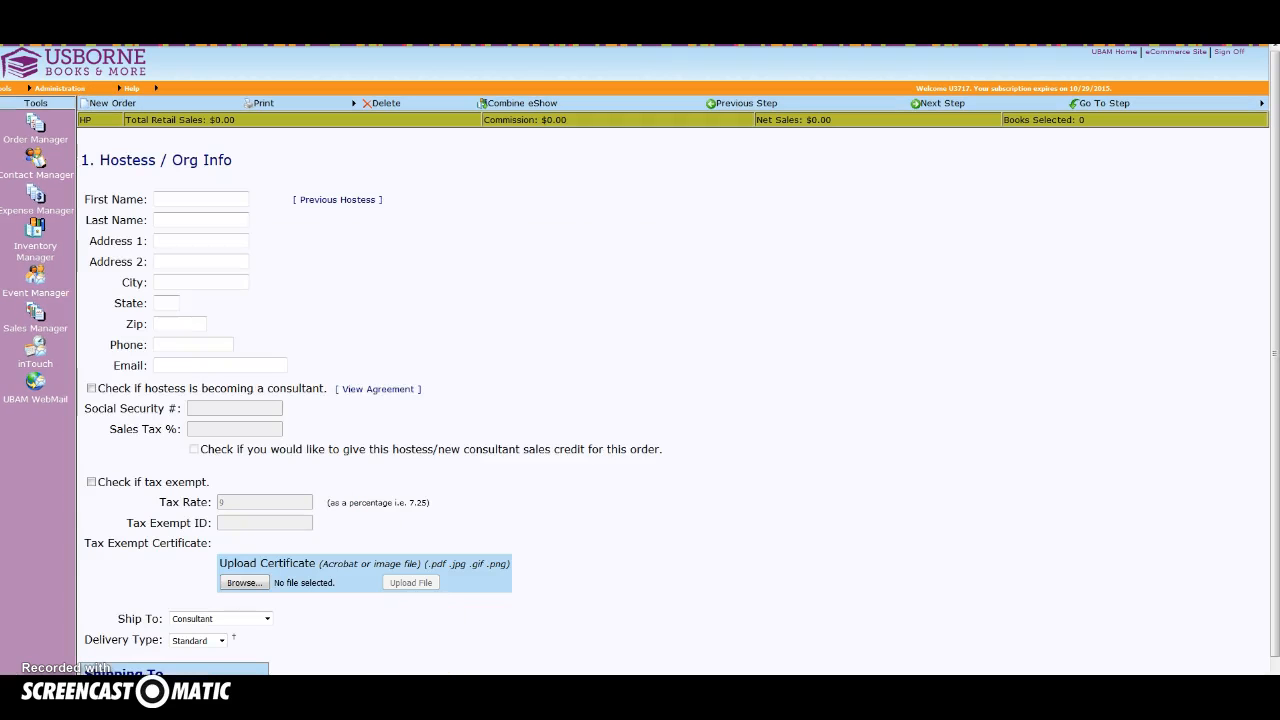
# Enter the hostess's first name, last name and street address.
pyautogui.click(185, 200)
pyautogui.write('ja')
pyautogui.click(168, 214)
pyautogui.click(172, 218)
pyautogui.write('s')
pyautogui.click(169, 234)
pyautogui.click(163, 241)
pyautogui.write('1')
# Fill in the city, state and zip code of the hostess's address.
pyautogui.click(165, 257)
pyautogui.click(165, 283)
pyautogui.write('d')
pyautogui.click(167, 297)
pyautogui.write('i')
pyautogui.click(171, 318)
pyautogui.click(168, 323)
pyautogui.write('6')
pyautogui.click(167, 323)
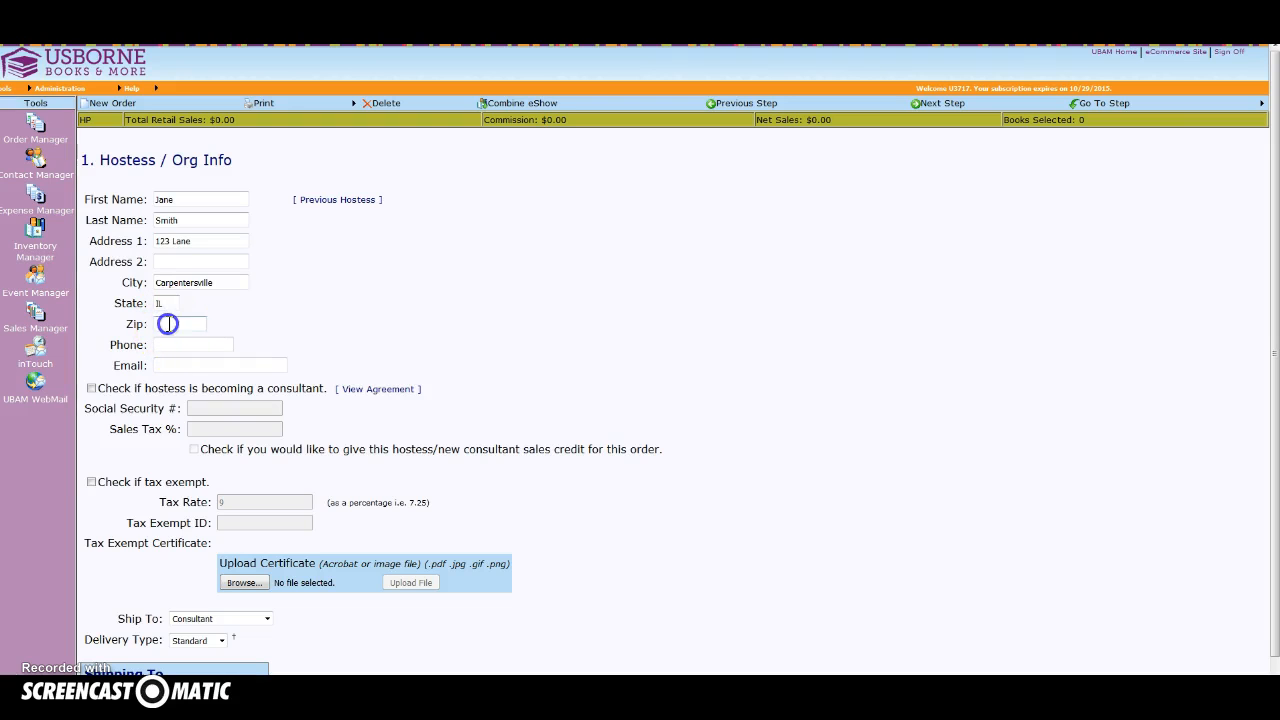
pyautogui.write('6')
pyautogui.click(171, 340)
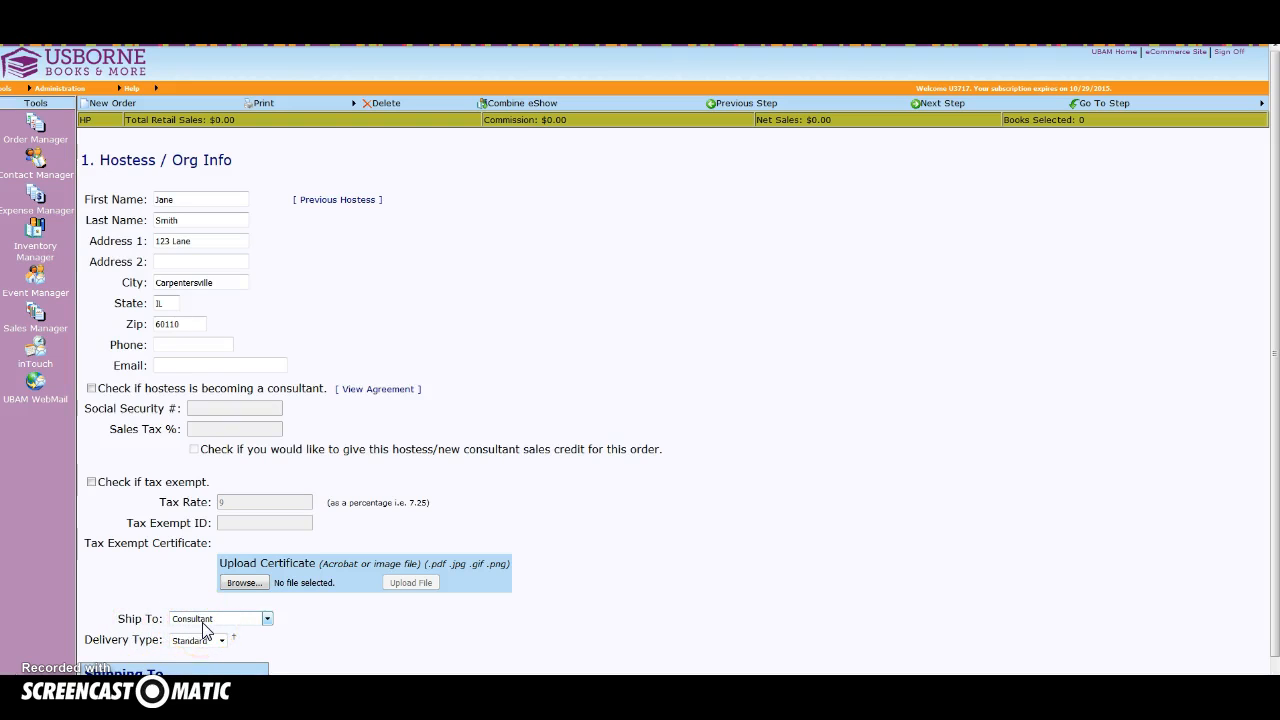
# Set the order to ship to Hostess / Organization and continue to the Order Type step.
pyautogui.click(267, 620)
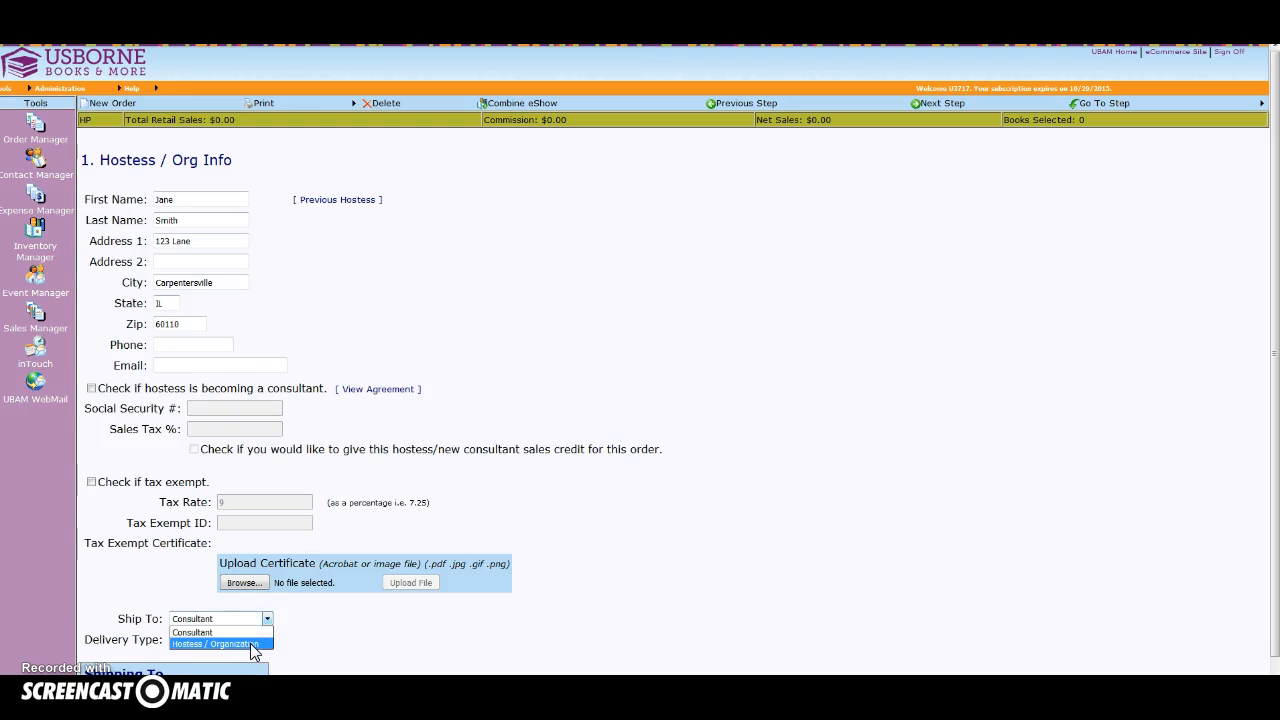
pyautogui.click(251, 645)
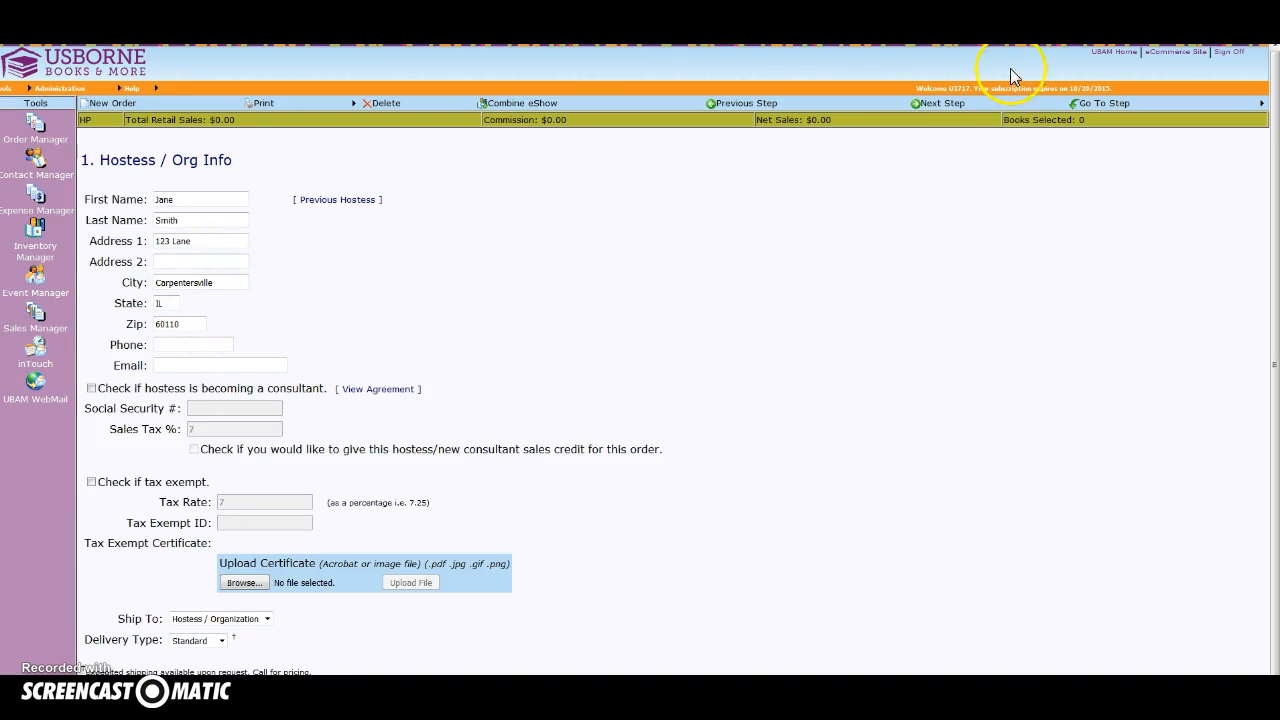
pyautogui.click(943, 103)
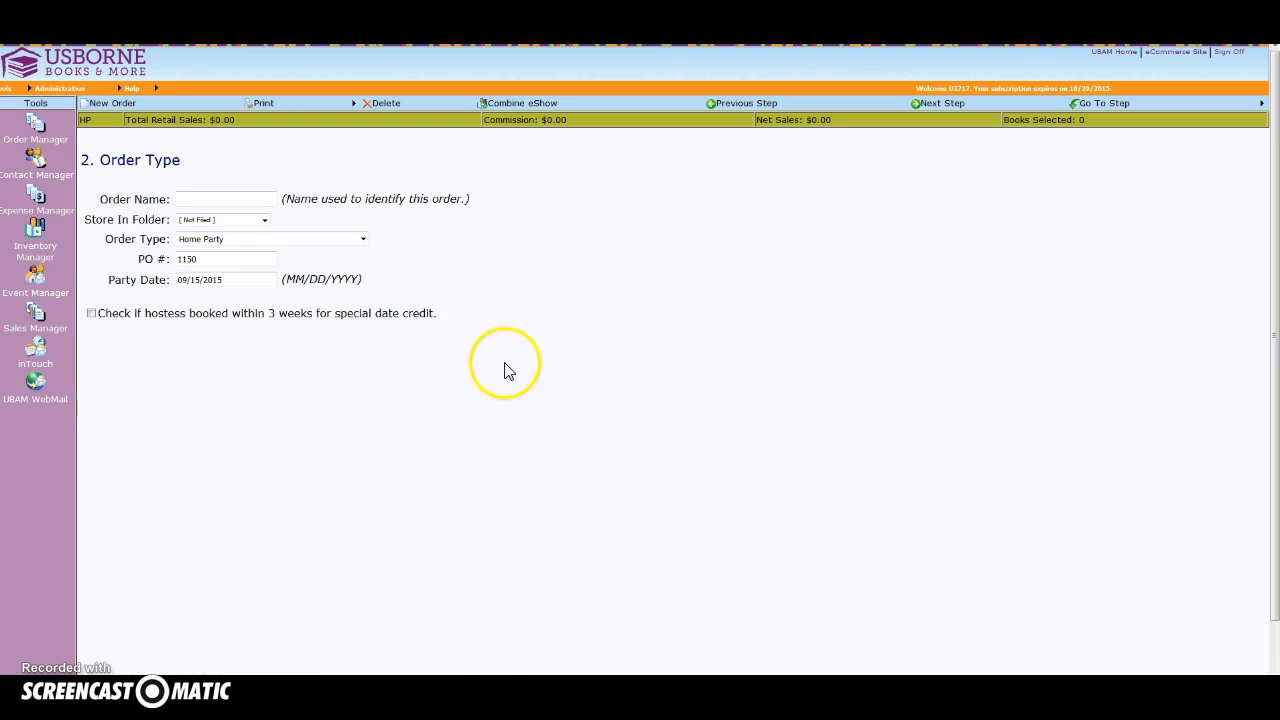
# Name the order as the hostess's FB Party and set the party date to 09/11/2015.
pyautogui.click(203, 198)
pyautogui.write('J')
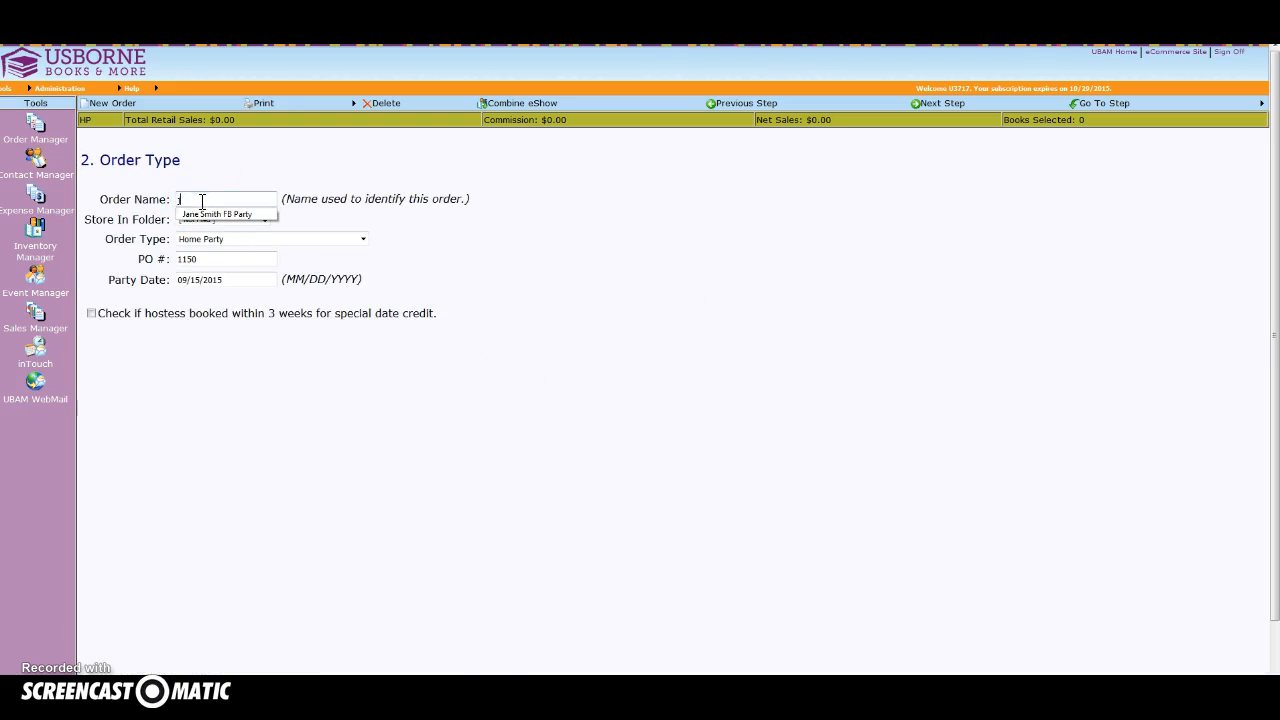
pyautogui.click(195, 216)
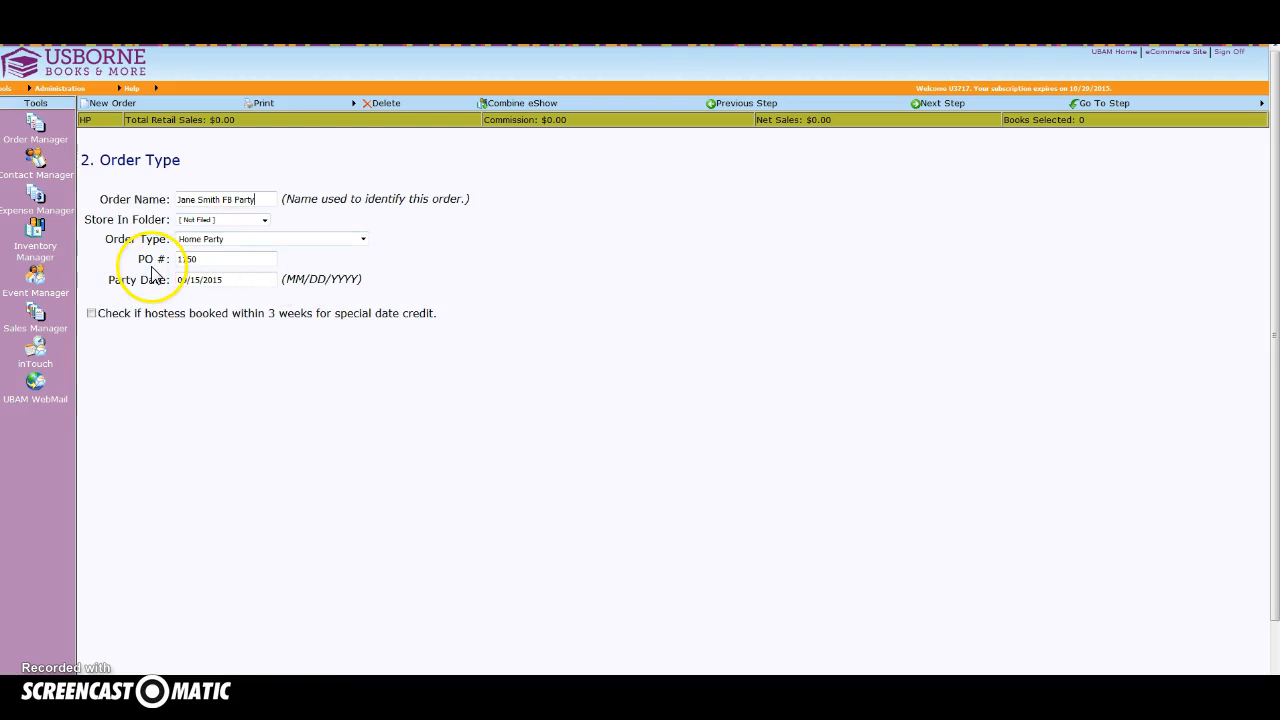
pyautogui.click(207, 279)
pyautogui.click(206, 293)
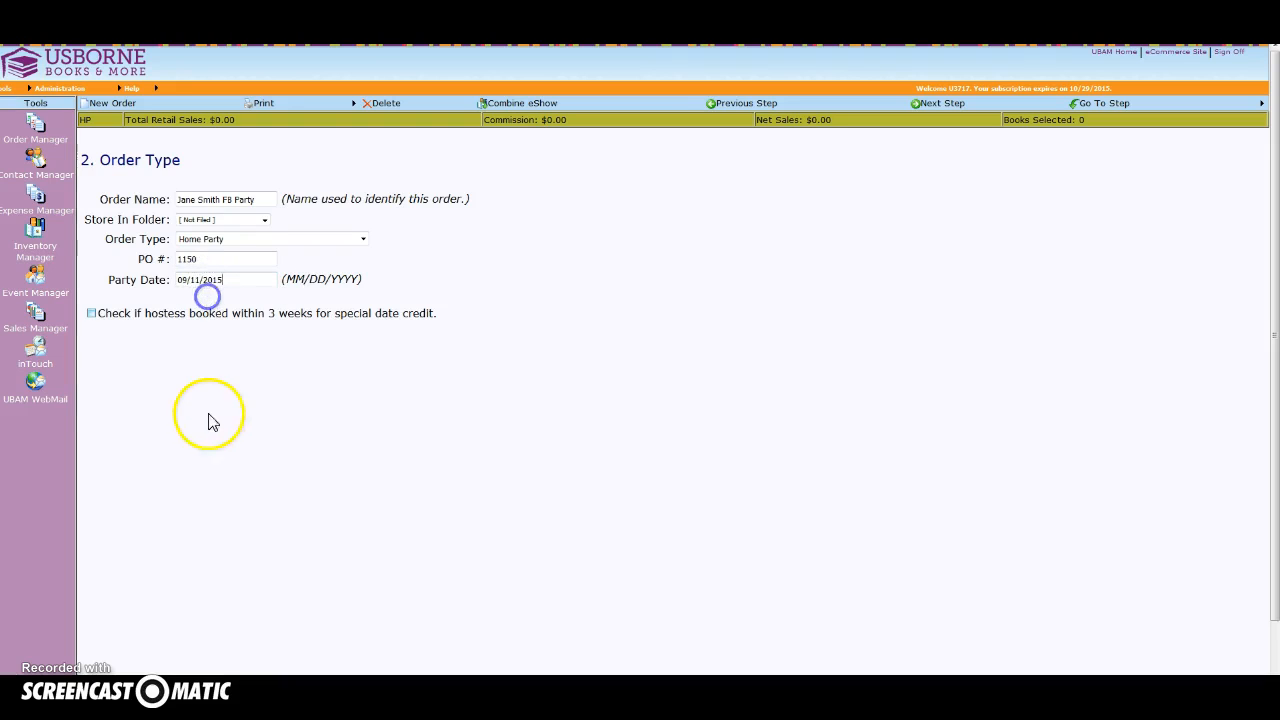
pyautogui.click(93, 316)
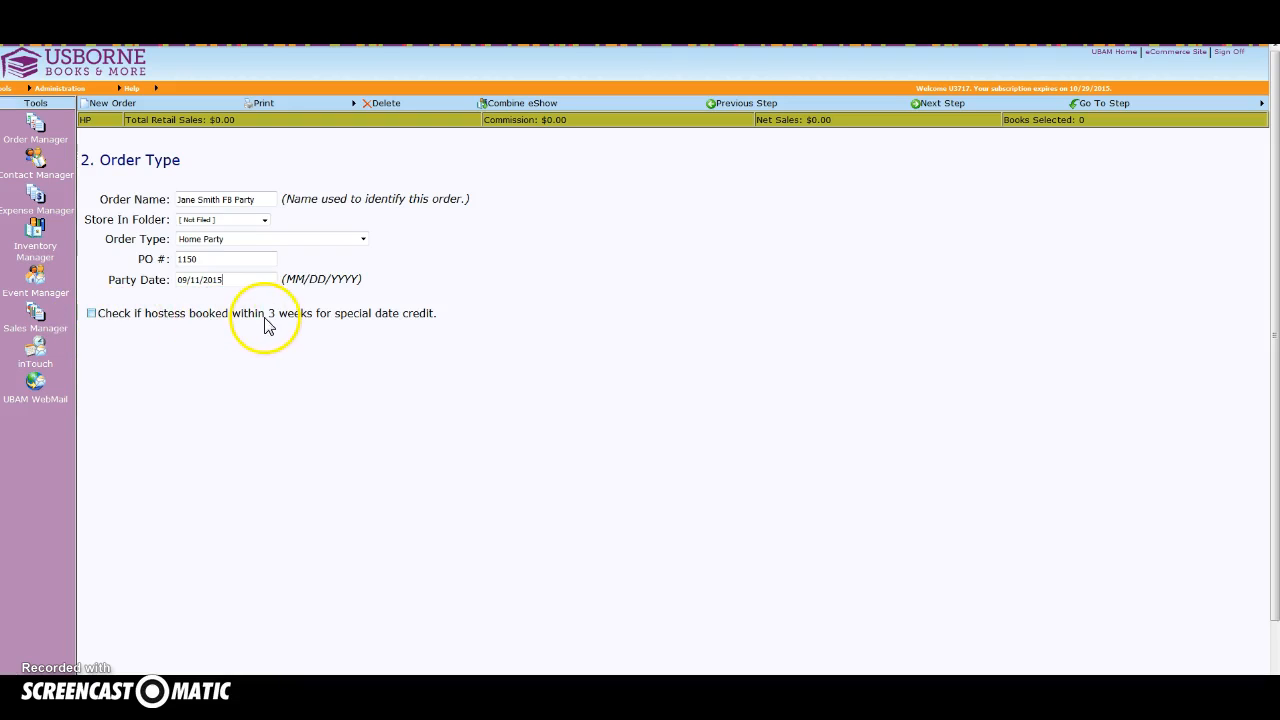
pyautogui.click(92, 314)
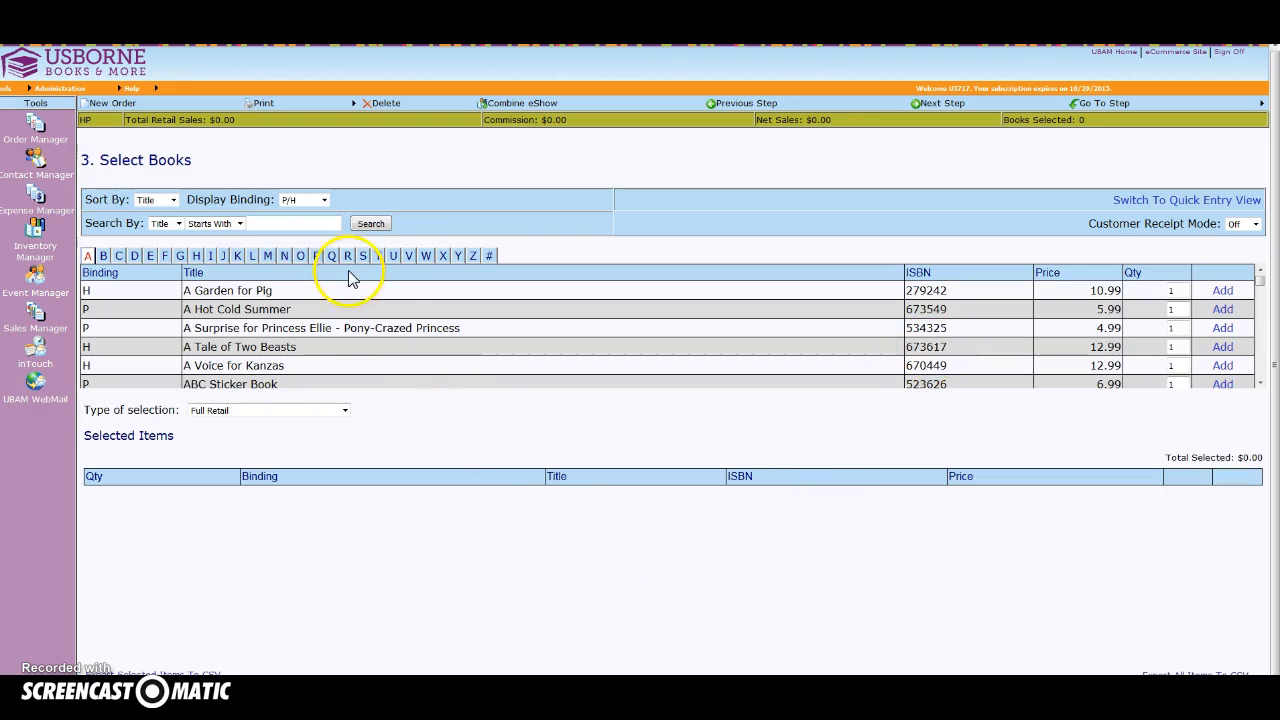
# Browse the book list by the initial letters N, G and W.
pyautogui.click(284, 256)
pyautogui.click(179, 256)
pyautogui.click(426, 256)
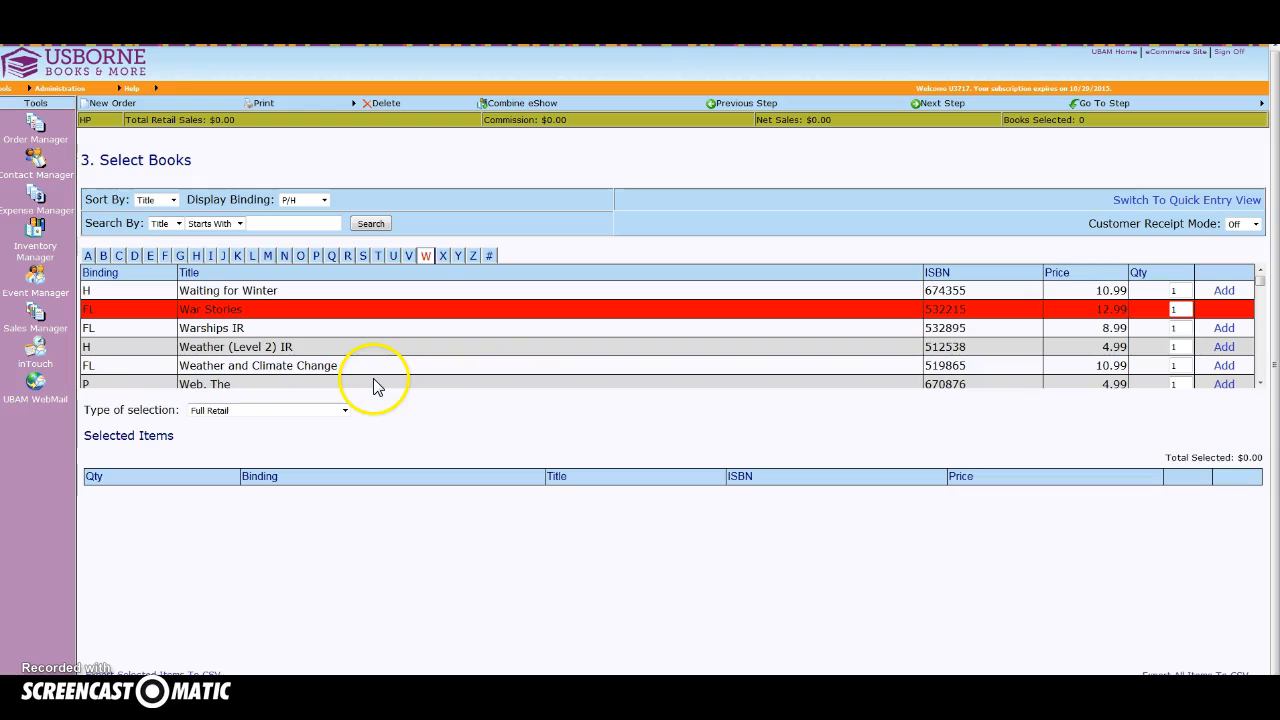
# Search the book list for titles containing "billie" and look through the matching books.
pyautogui.click(240, 224)
pyautogui.click(204, 238)
pyautogui.click(257, 222)
pyautogui.write('bil')
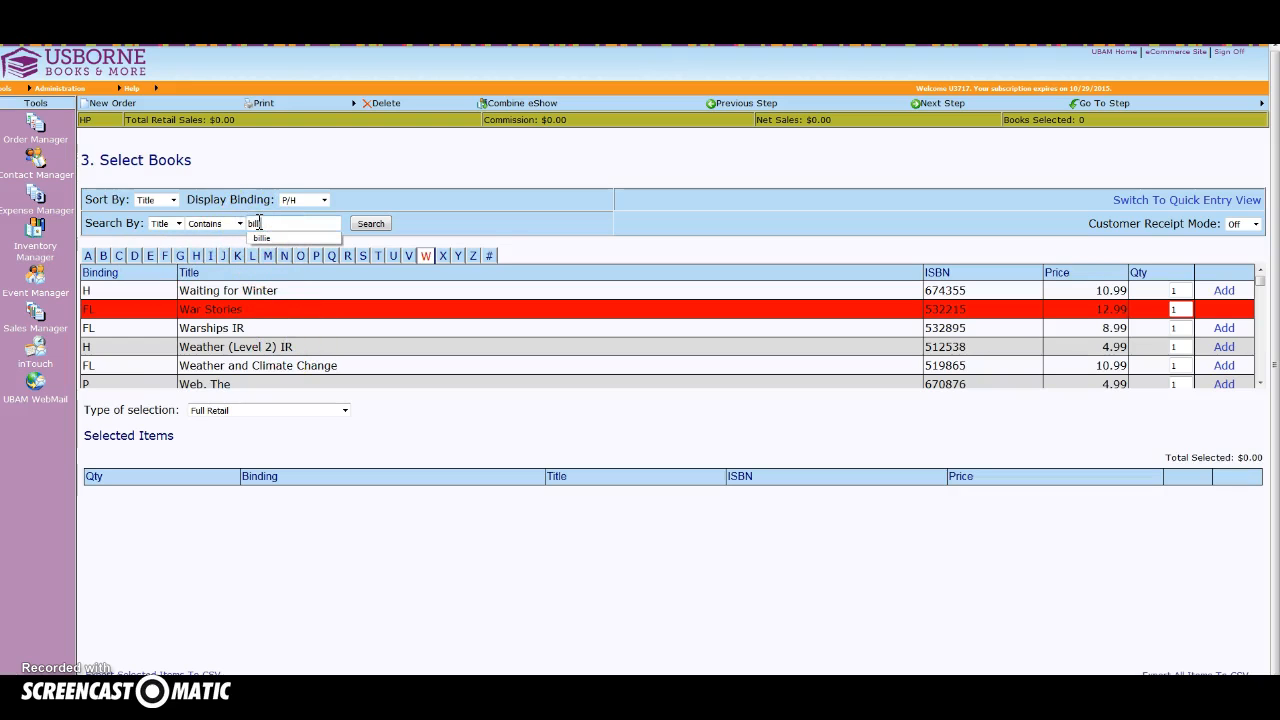
pyautogui.write('lie')
pyautogui.click(268, 236)
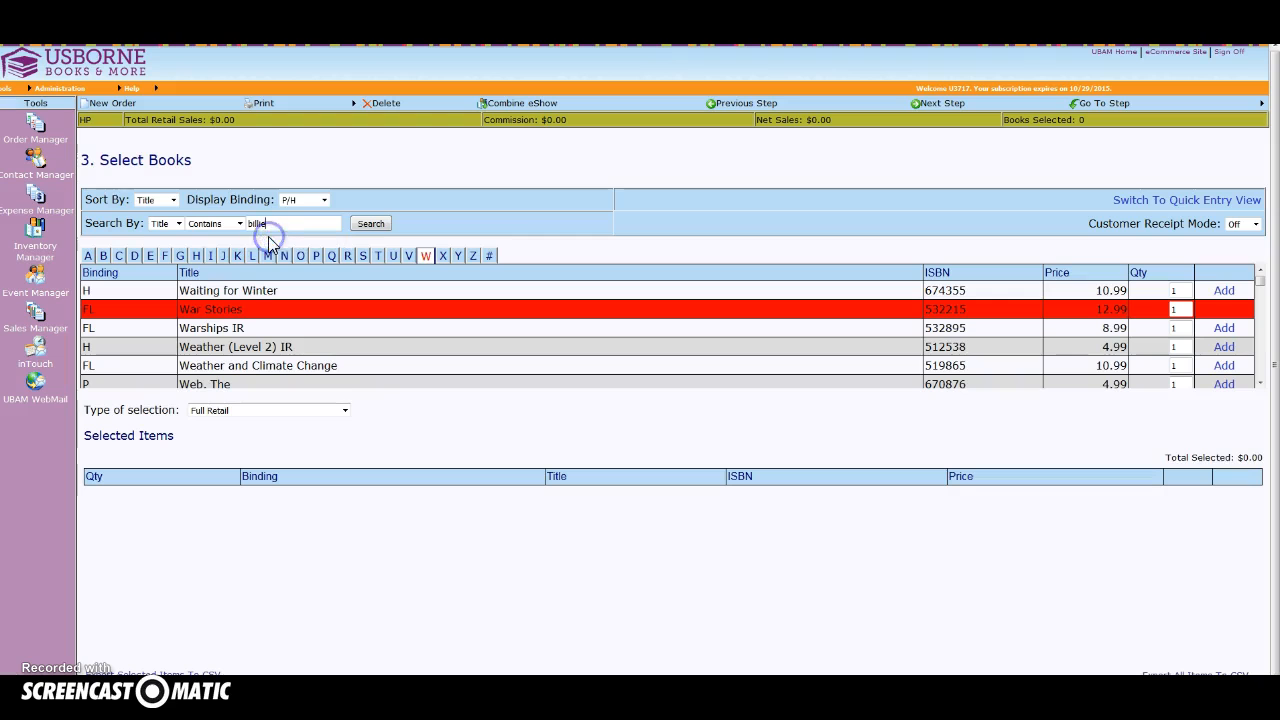
pyautogui.click(371, 223)
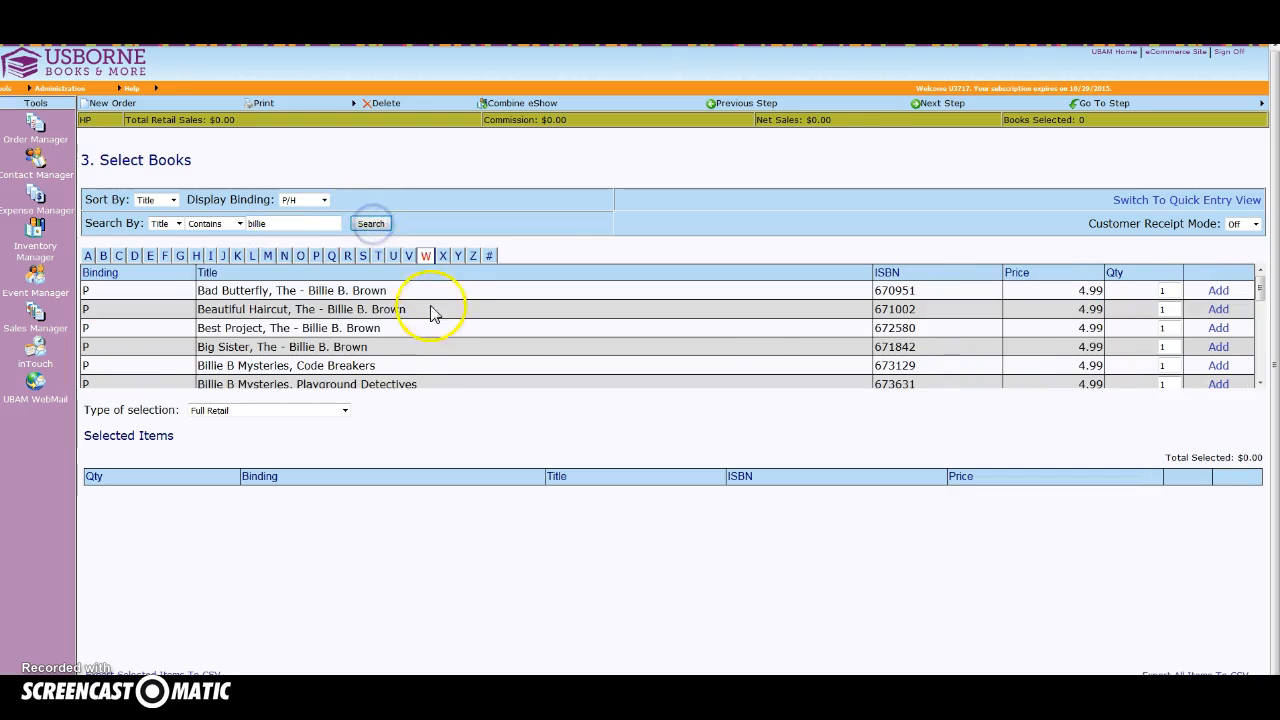
pyautogui.scroll(-8, 362, 330)
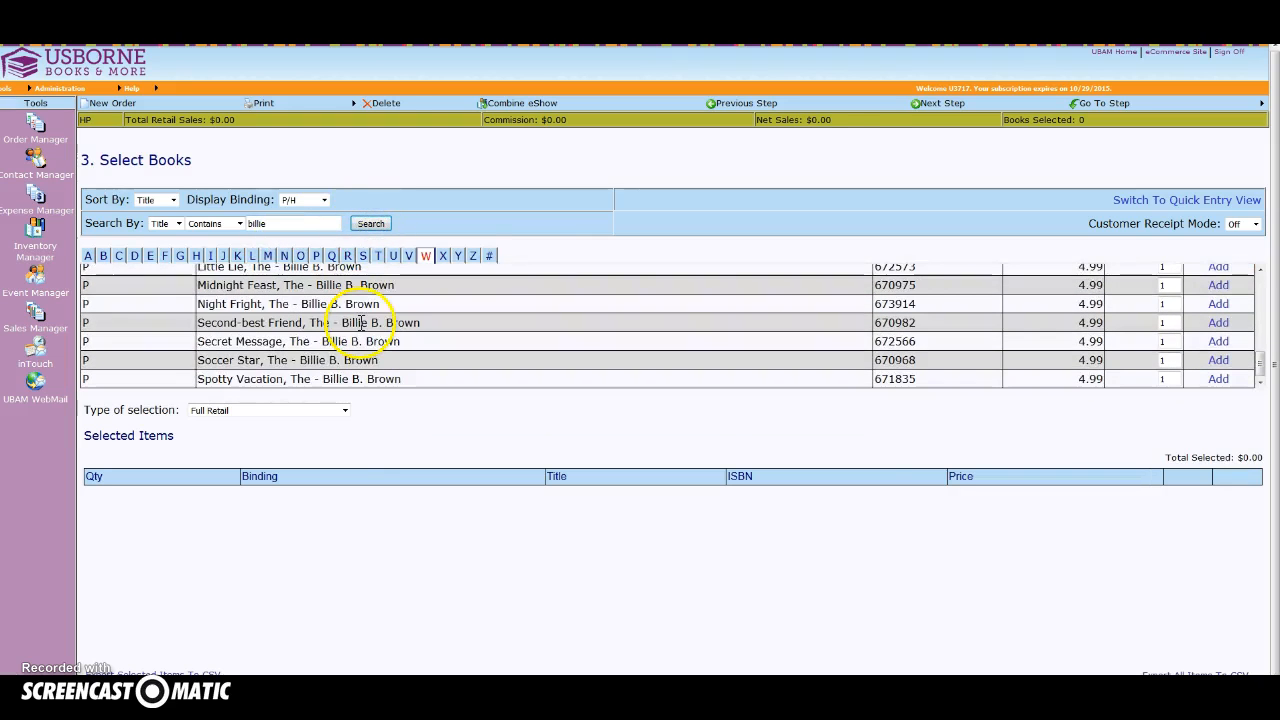
pyautogui.scroll(2, 345, 303)
# Clear the title search text and look at the available display binding options.
pyautogui.doubleClick(250, 223)
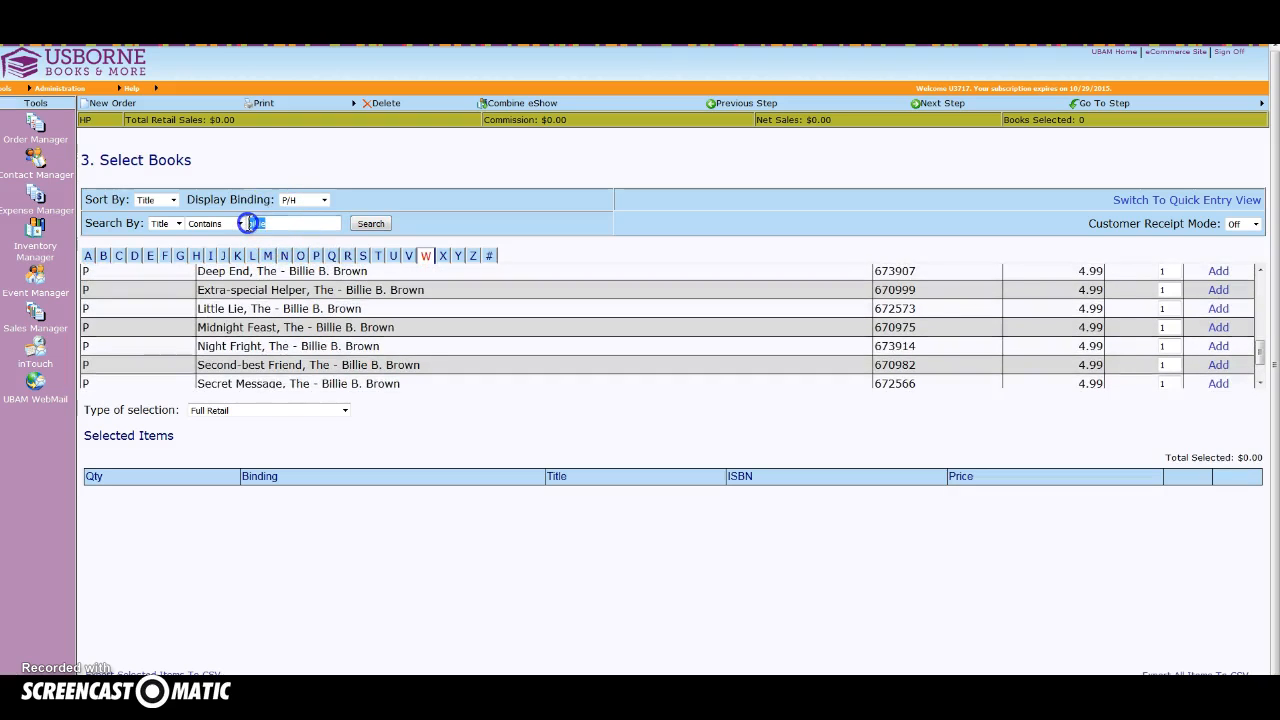
pyautogui.press('BackSpace')
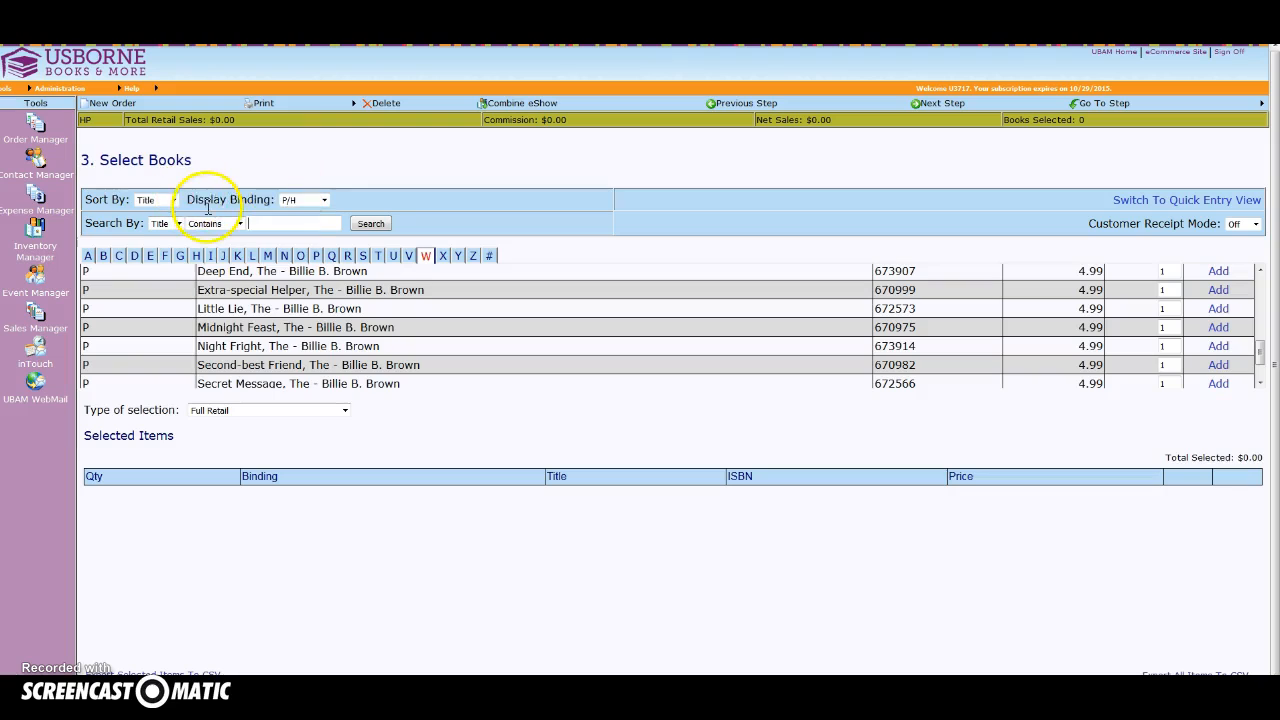
pyautogui.click(316, 205)
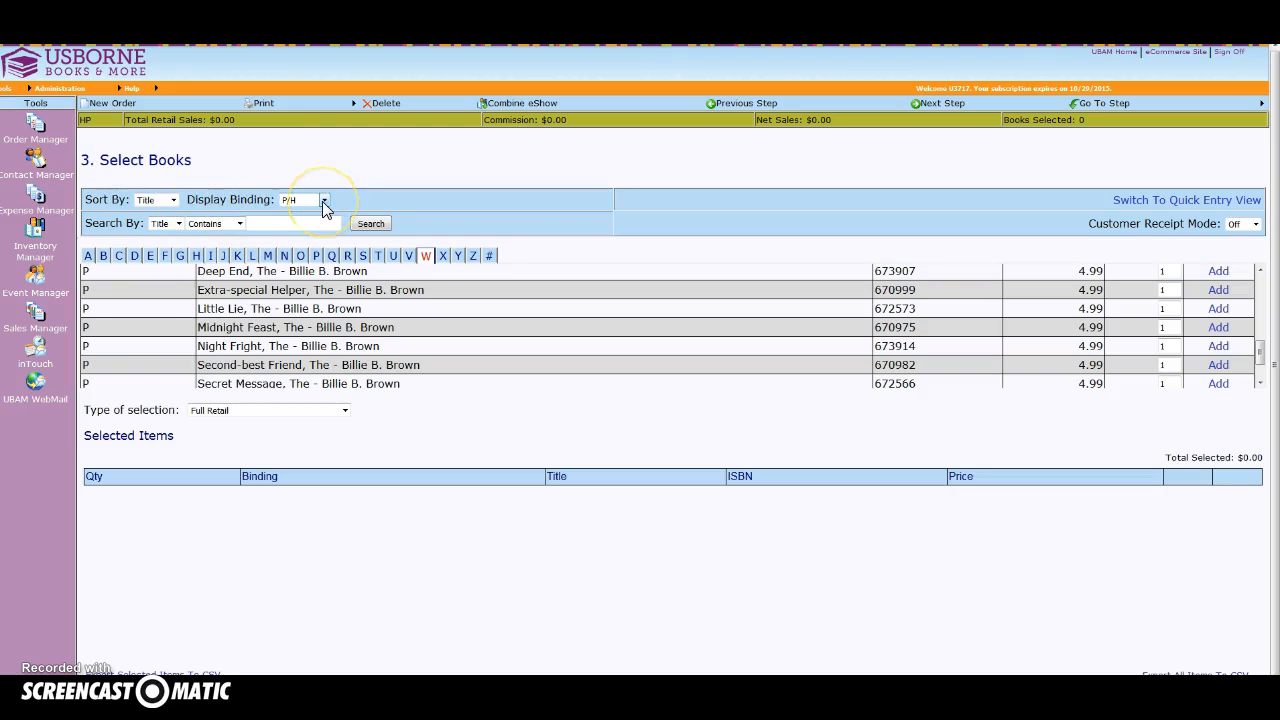
pyautogui.click(323, 203)
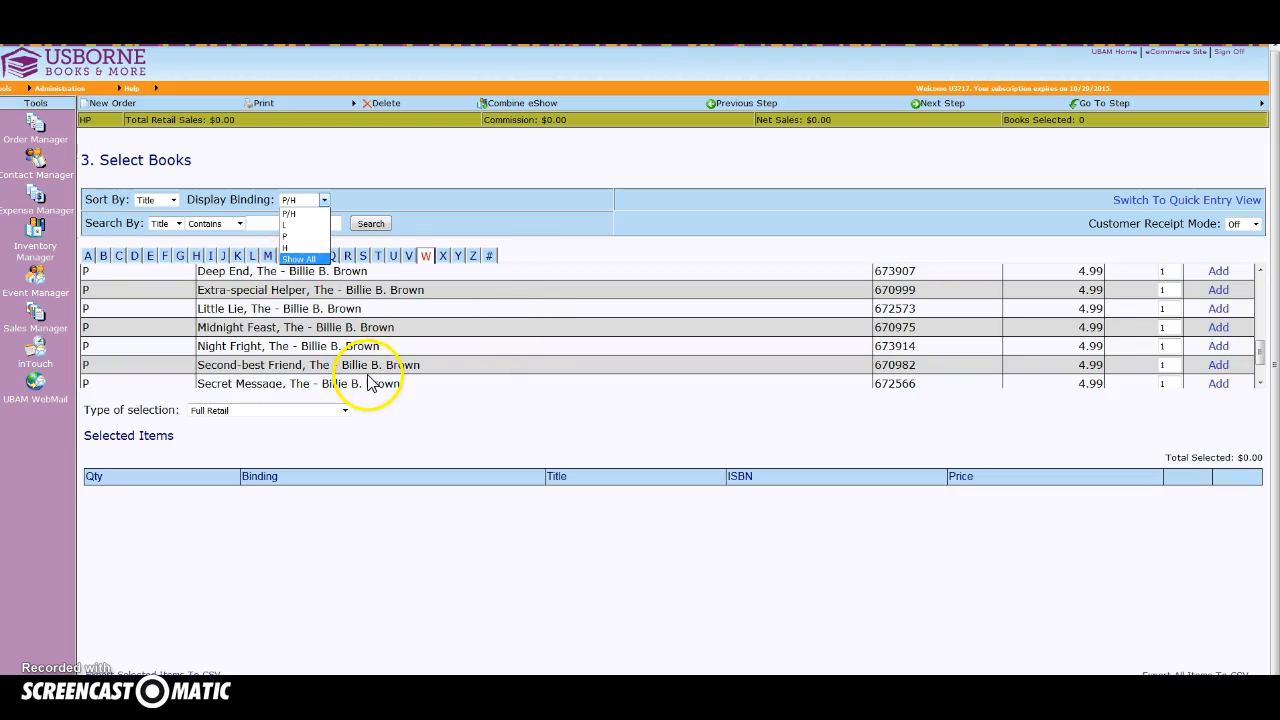
pyautogui.click(474, 335)
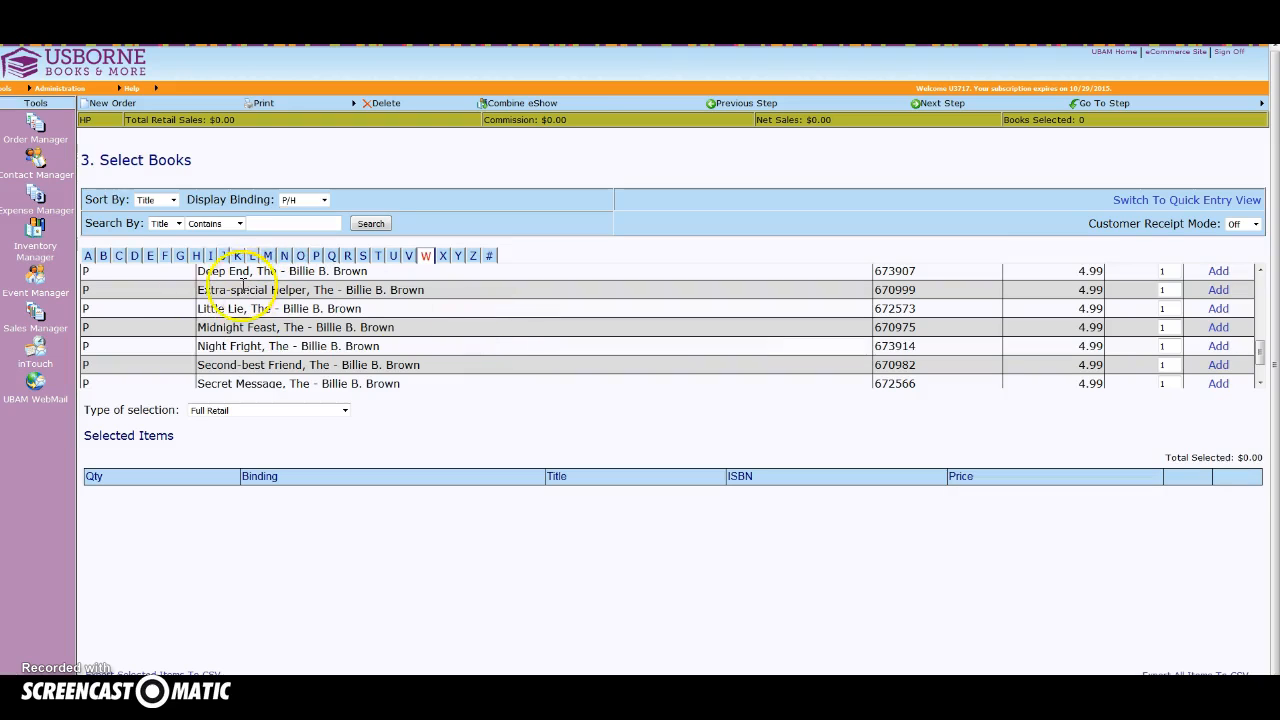
# List the books starting with B and examine how their rows are colour-coded.
pyautogui.click(104, 262)
pyautogui.scroll(1, 290, 340)
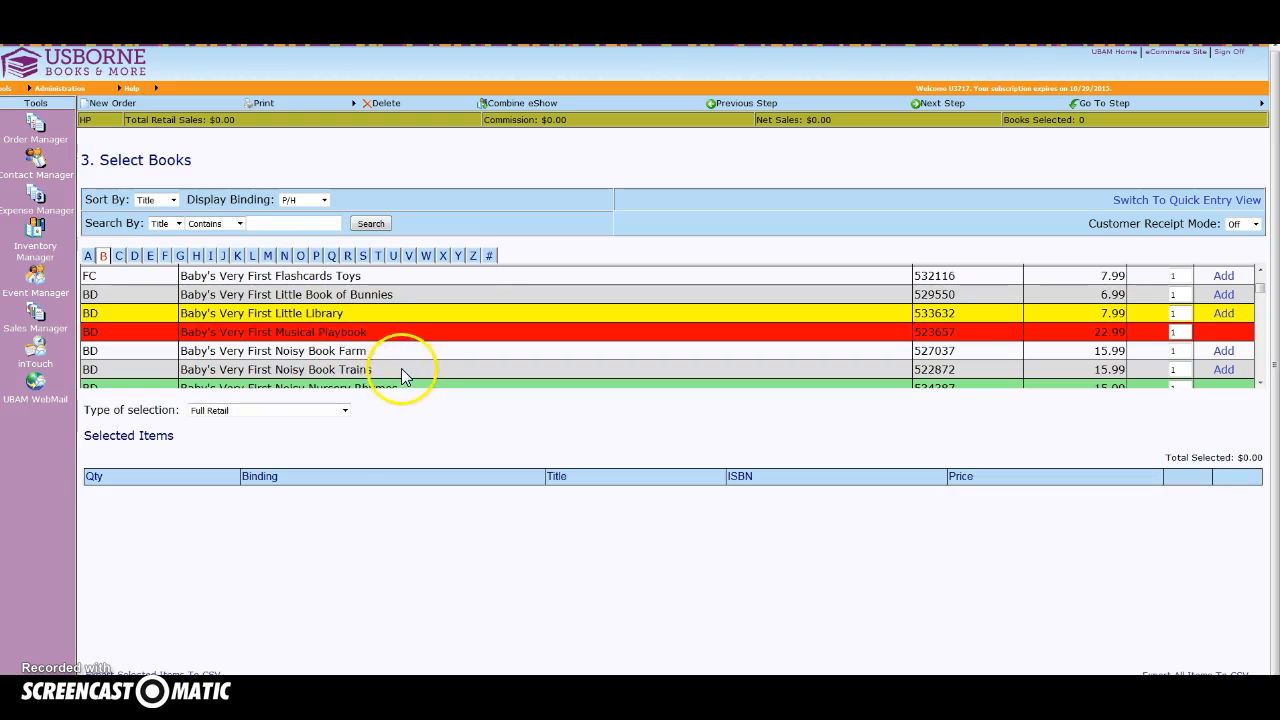
pyautogui.scroll(-1, 405, 370)
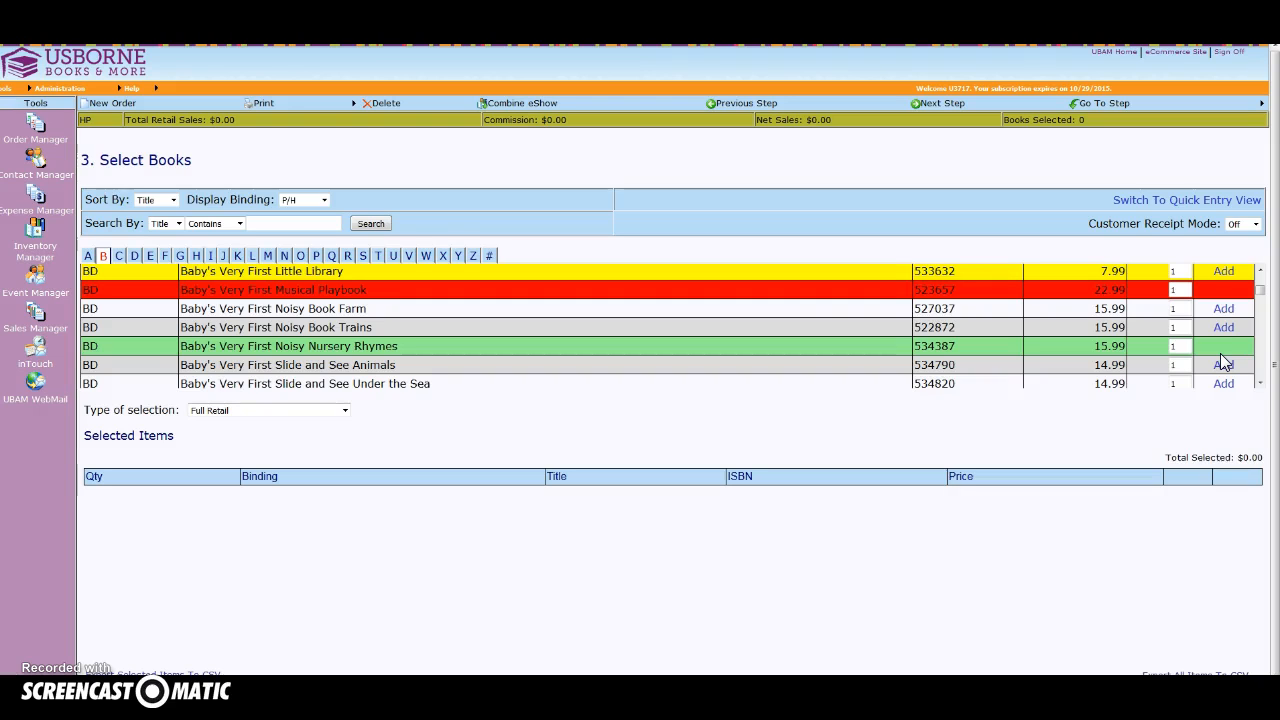
pyautogui.scroll(1, 657, 359)
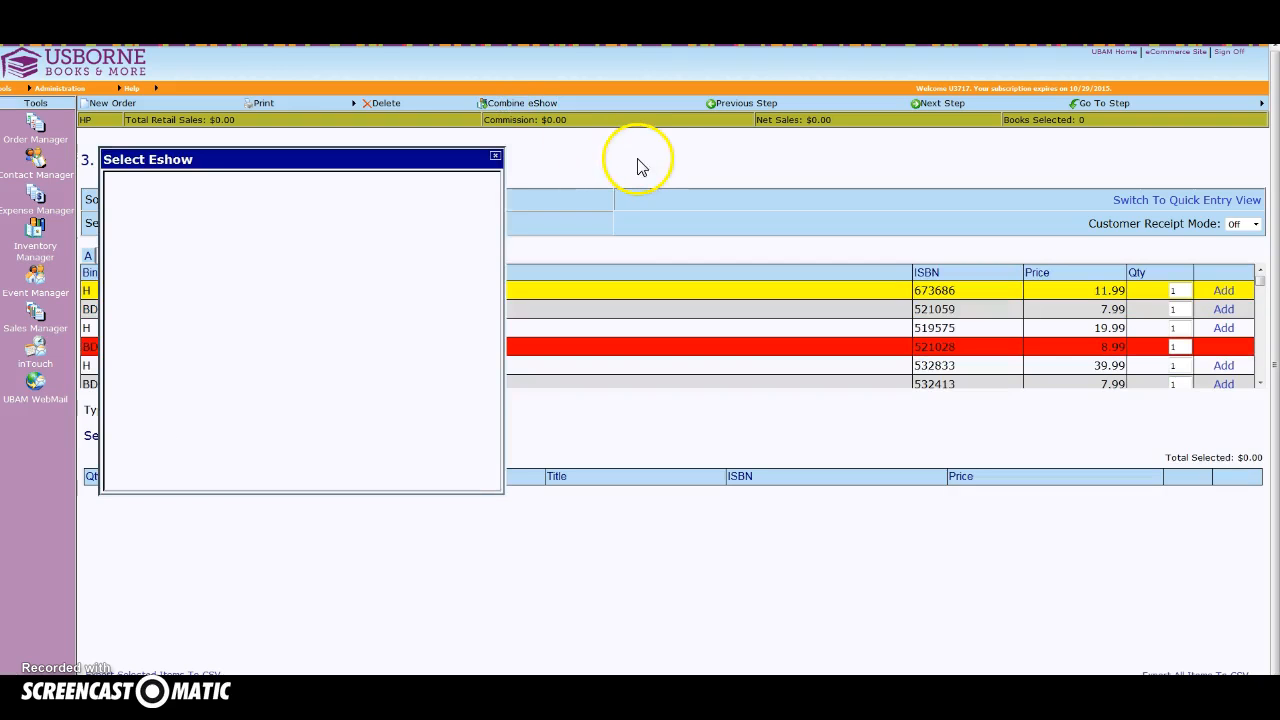
# Combine the $293.21 eShow dated 9/28/2015 with this order.
pyautogui.scroll(-2, 238, 330)
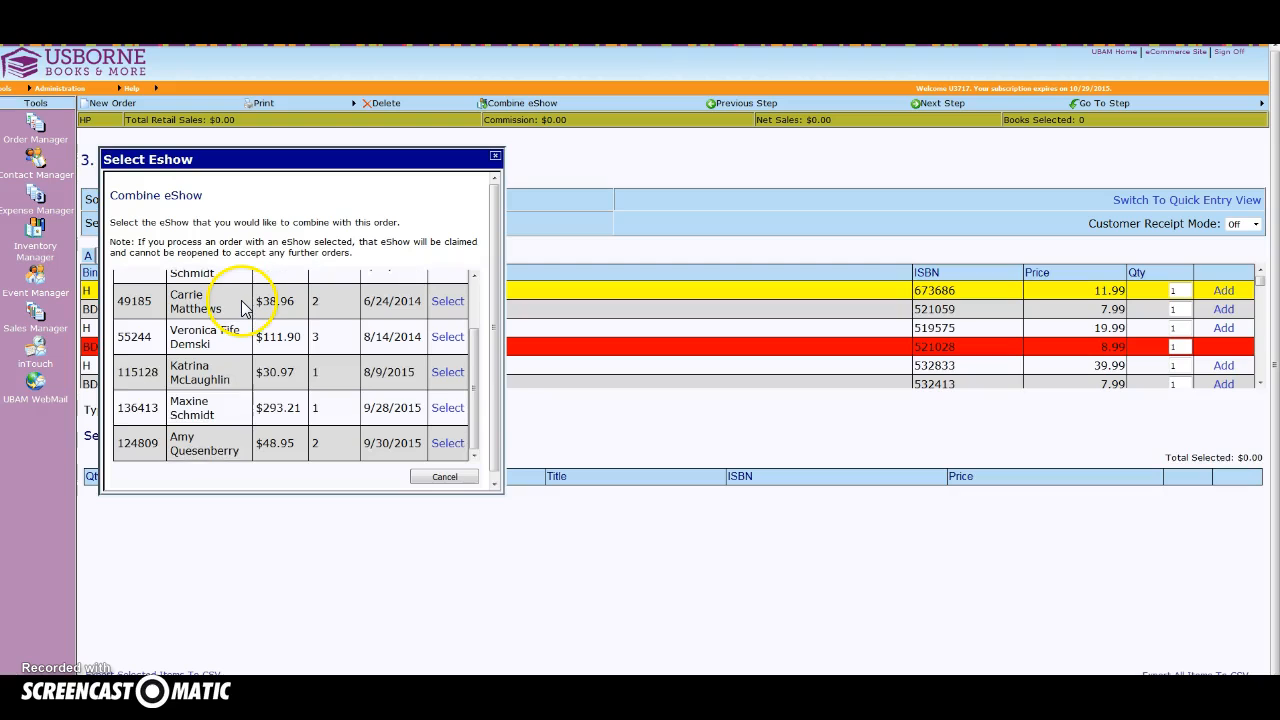
pyautogui.click(448, 410)
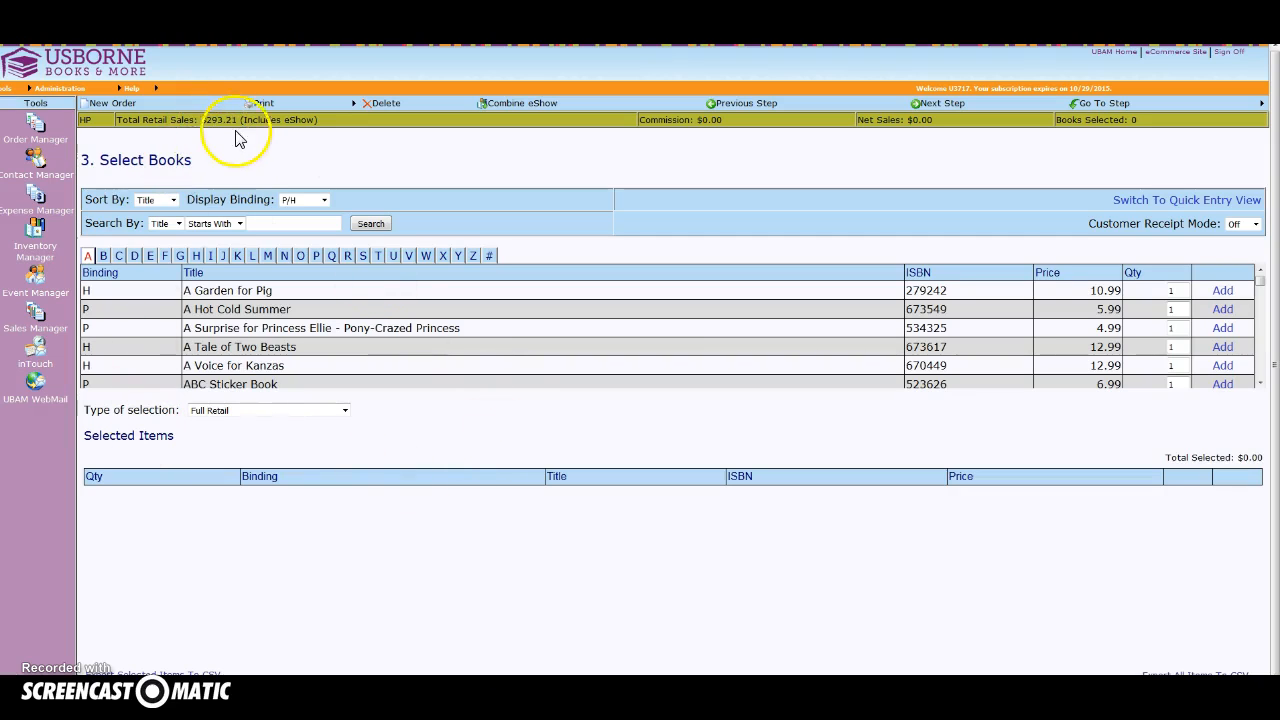
# Add A Surprise for Princess Ellie, two A Tale of Two Beasts, ABC Sticker Book and A Garden for Pig under Merchandise Allowance - 5440 (free).
pyautogui.click(345, 411)
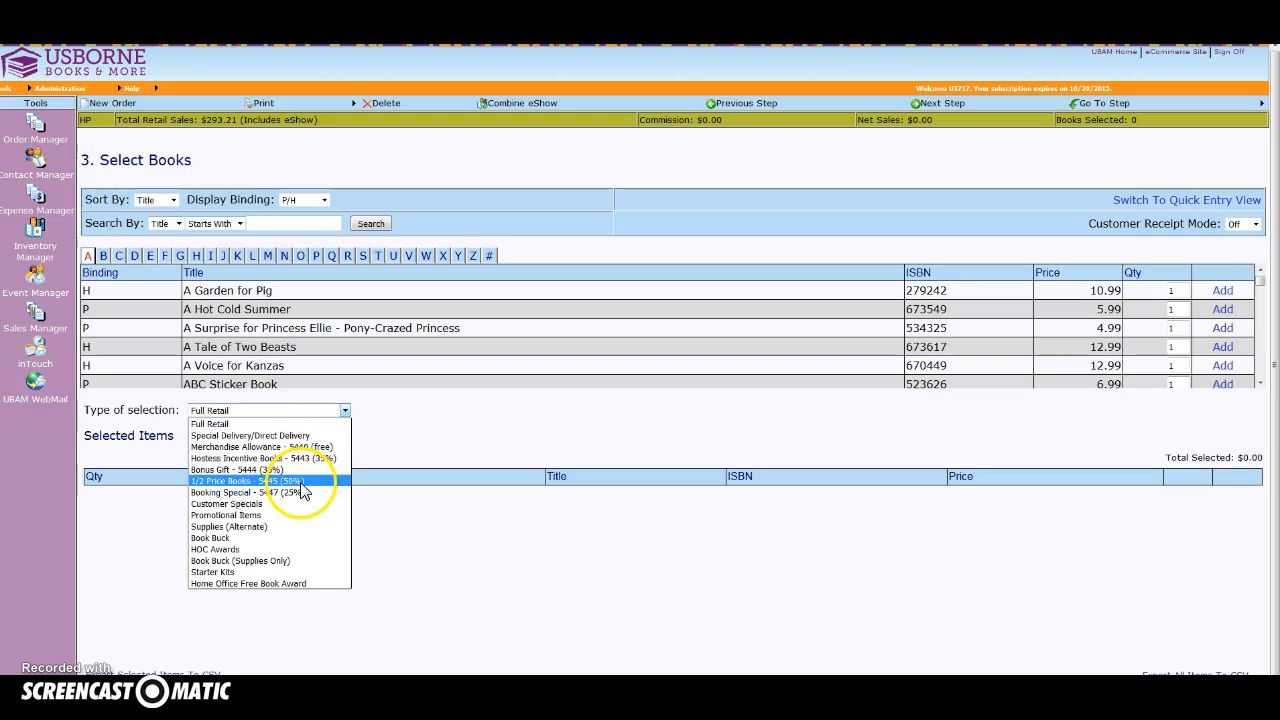
pyautogui.click(270, 447)
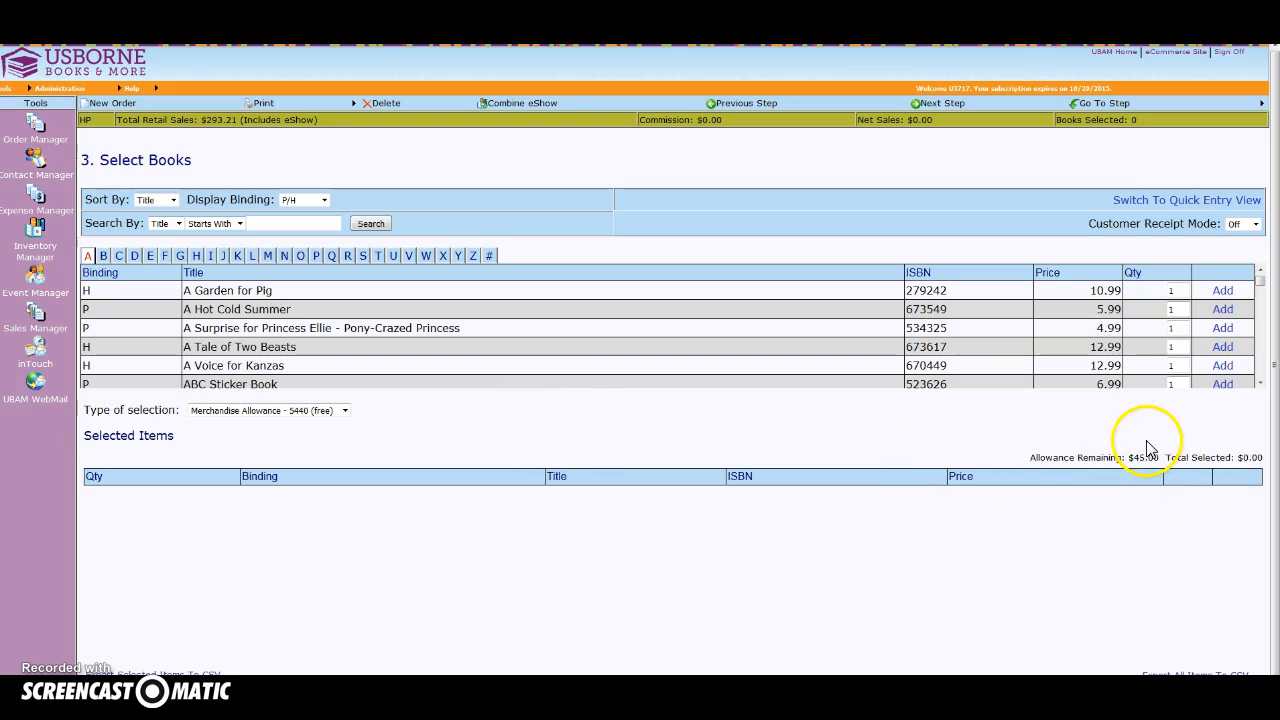
pyautogui.click(1220, 347)
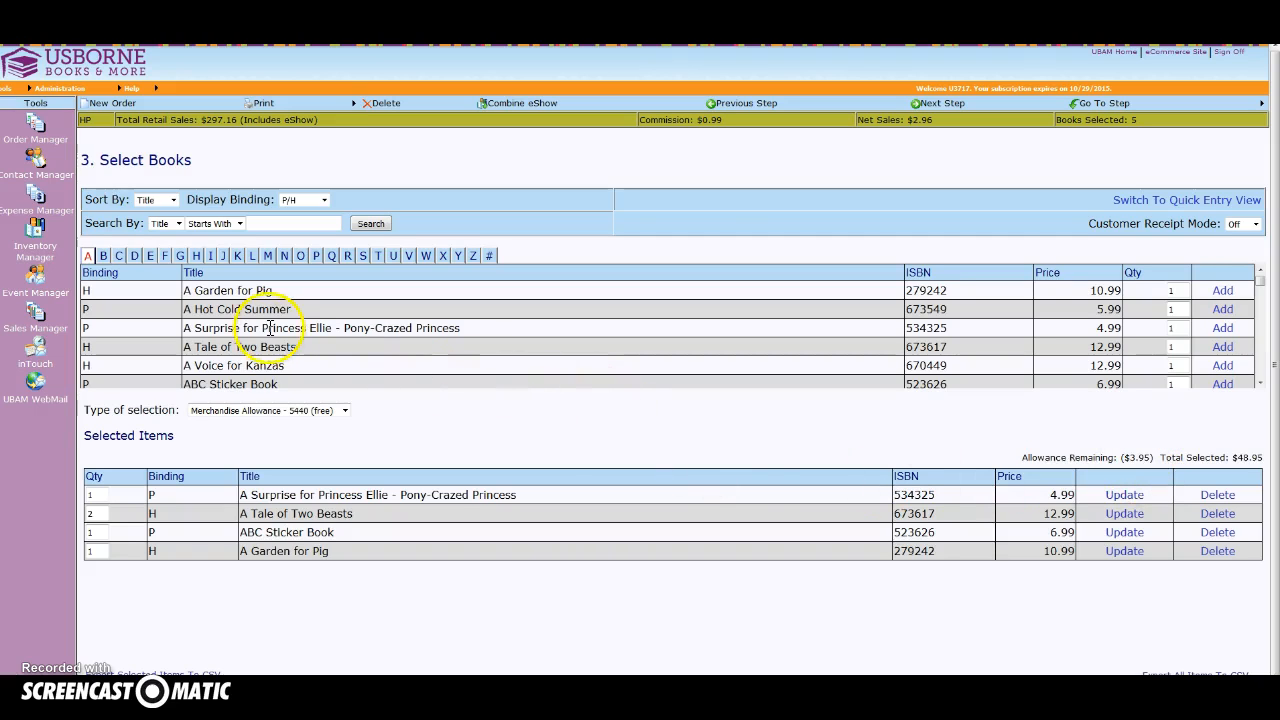
# Add A Voice for Kanzas, A Garden for Pig, A Surprise for Princess Ellie and A Hot Cold Summer as 1/2 Price Books - 5445 (50%).
pyautogui.click(344, 410)
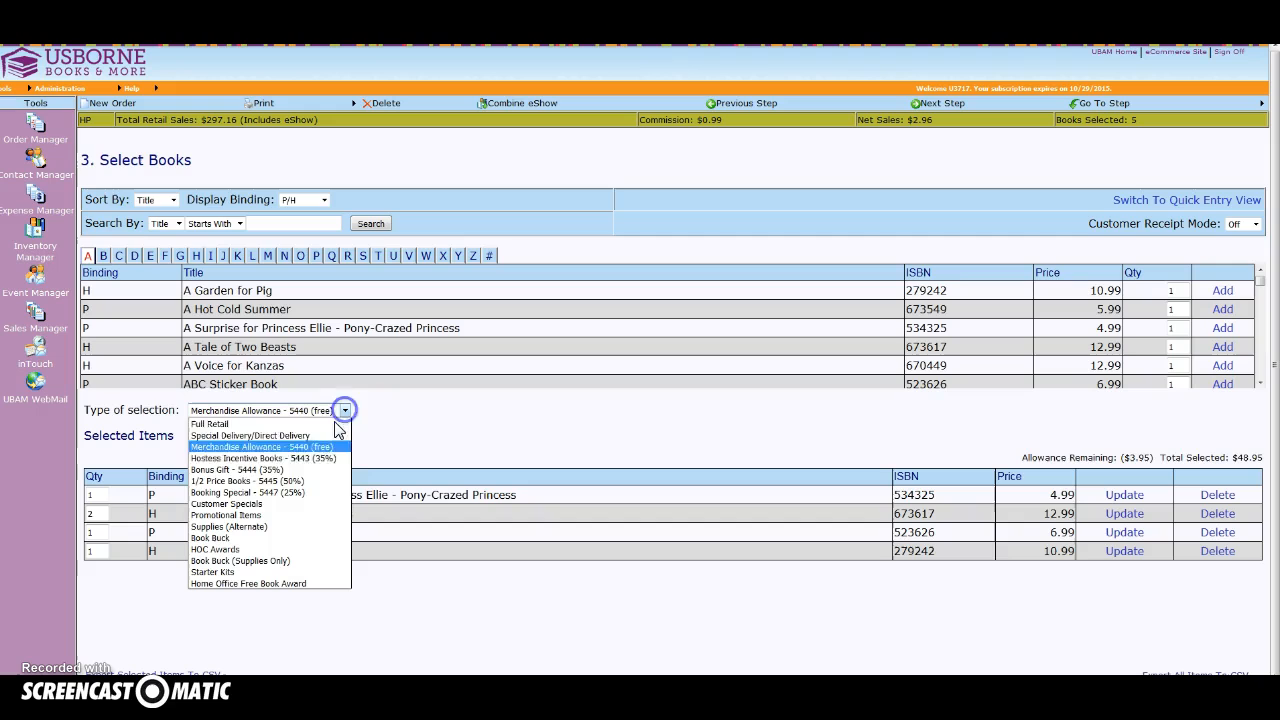
pyautogui.click(326, 482)
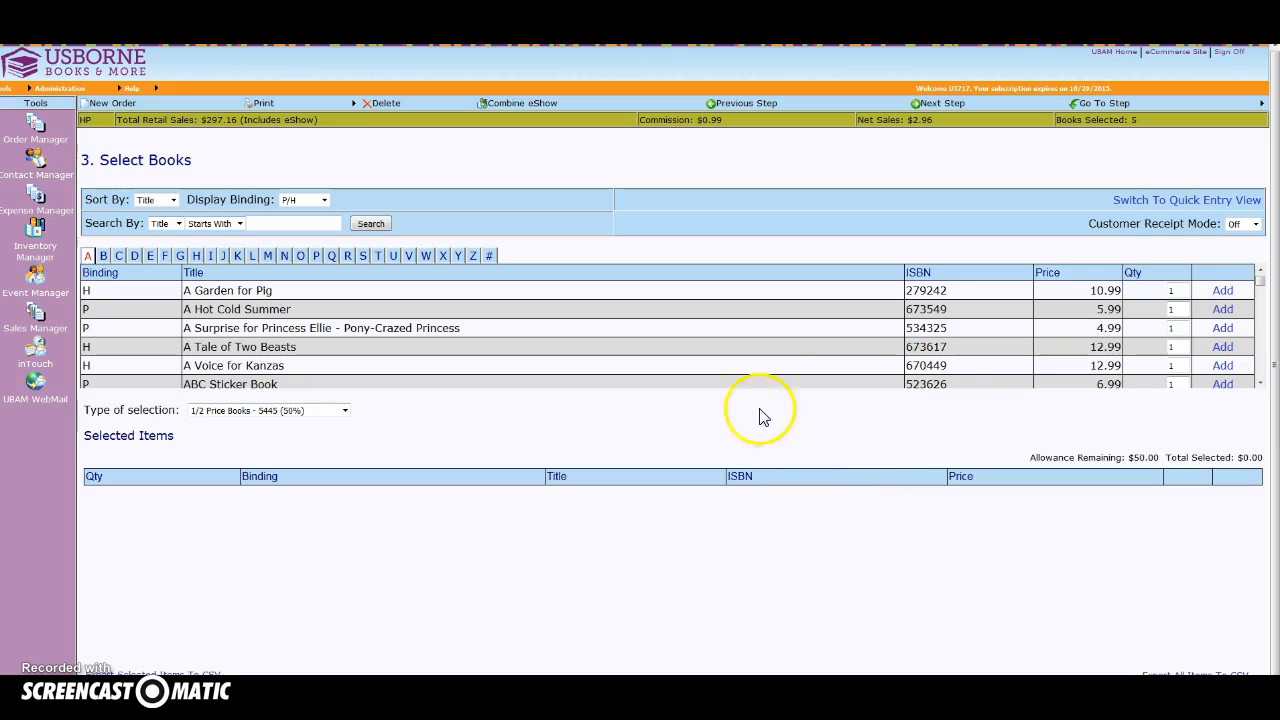
pyautogui.click(1223, 366)
pyautogui.click(1222, 293)
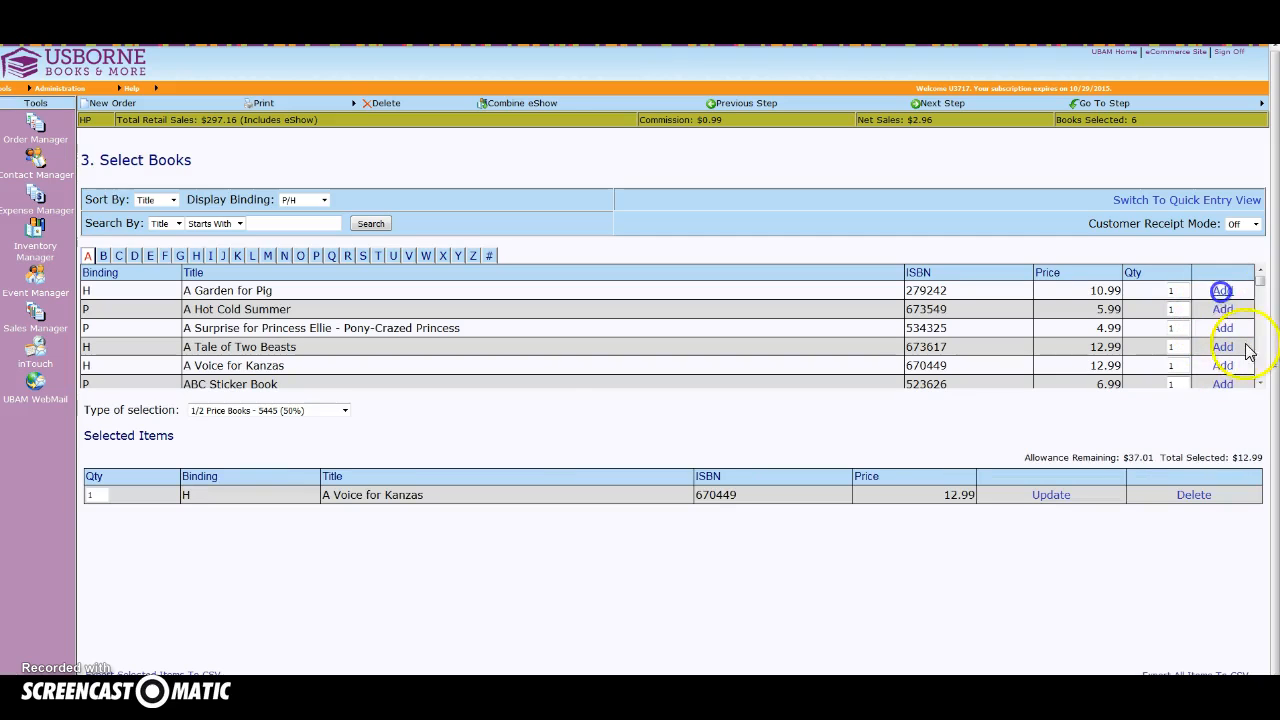
pyautogui.click(1222, 329)
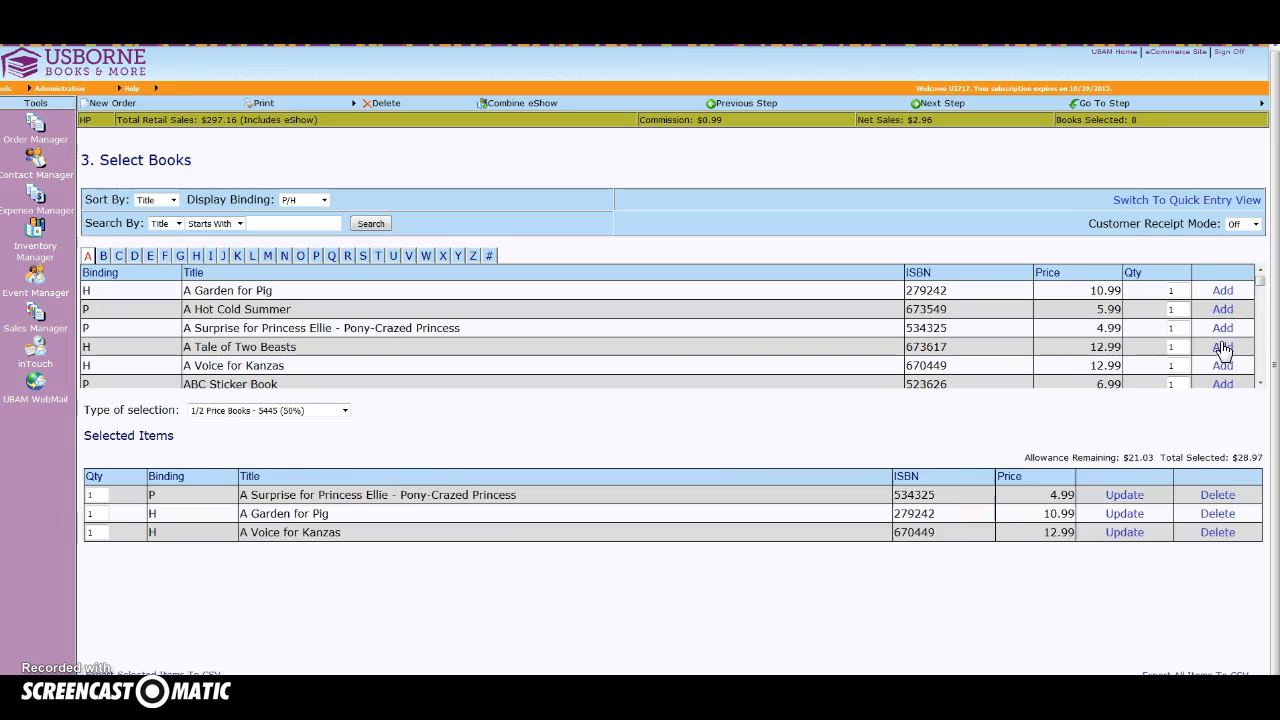
pyautogui.click(1223, 310)
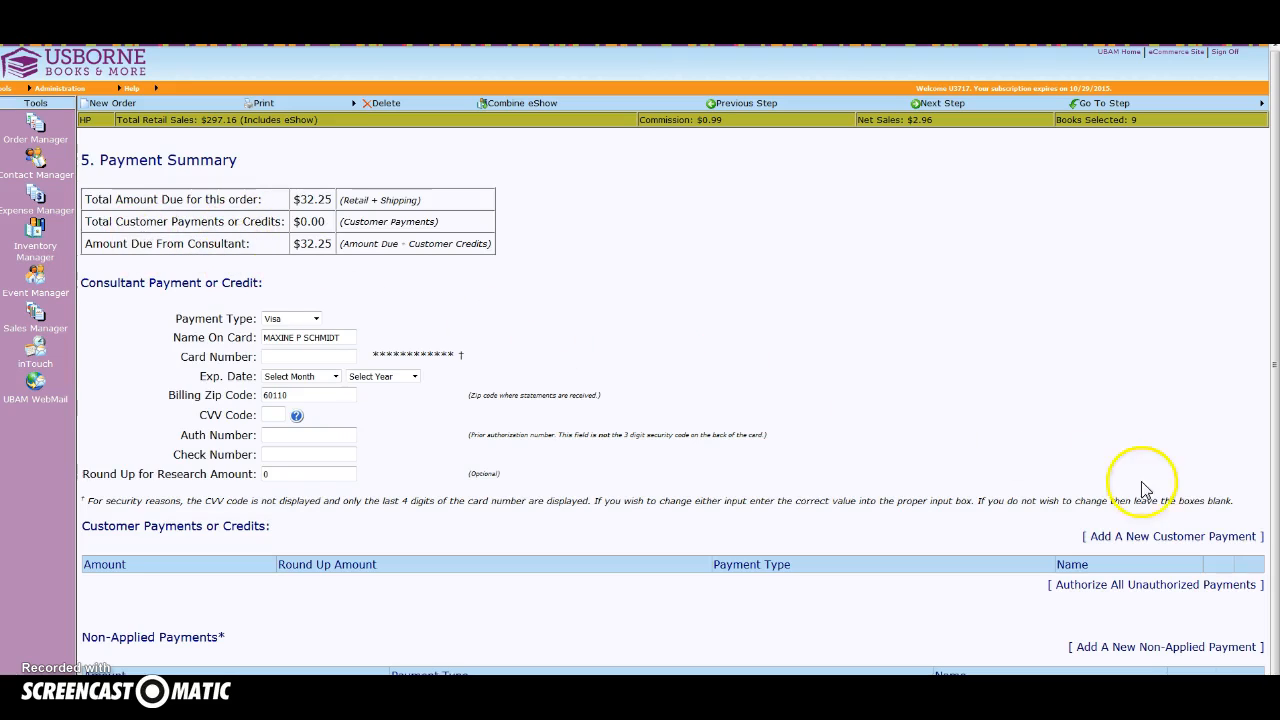
# Look over the fields of the new customer payment form and close it without entering a payment.
pyautogui.click(1160, 536)
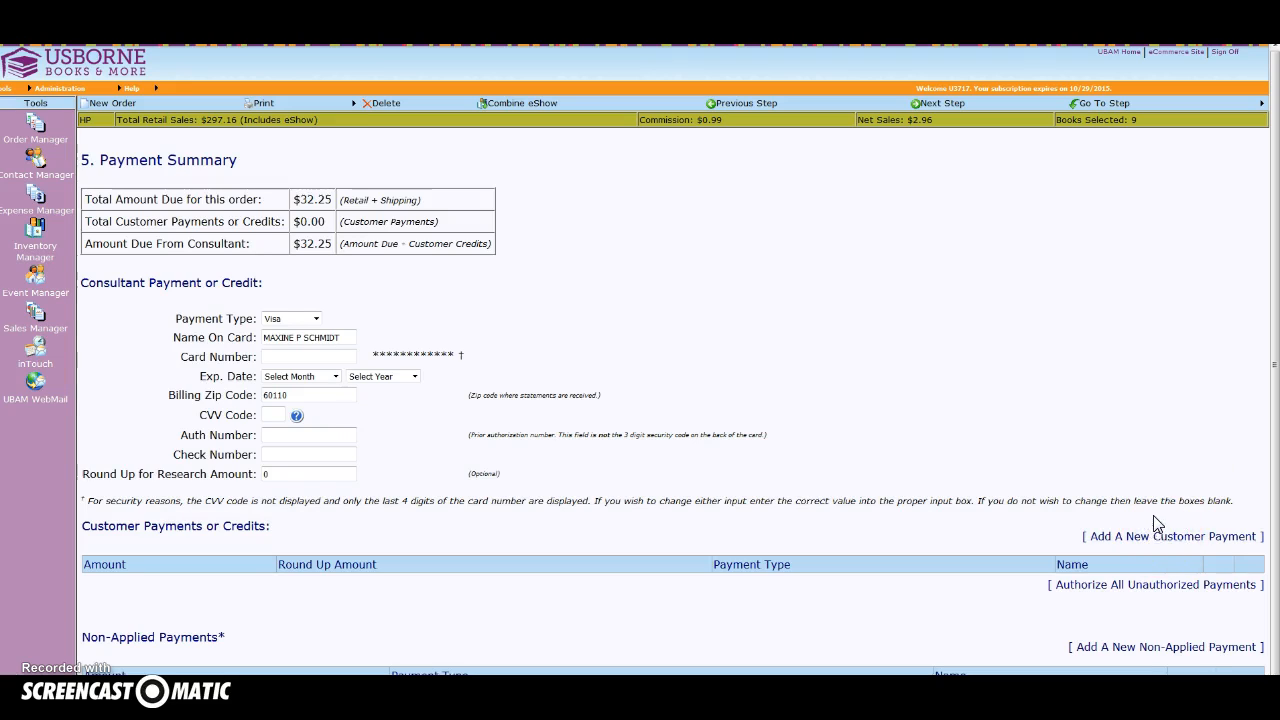
pyautogui.click(1117, 499)
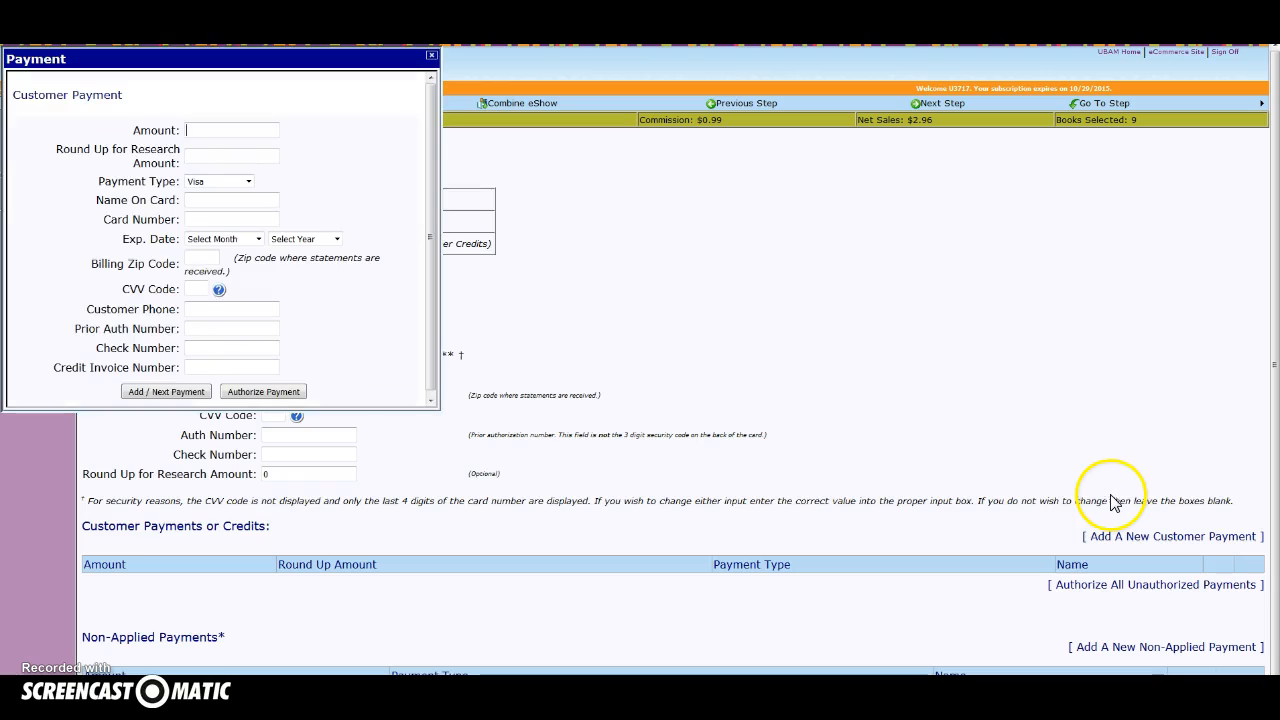
pyautogui.click(277, 132)
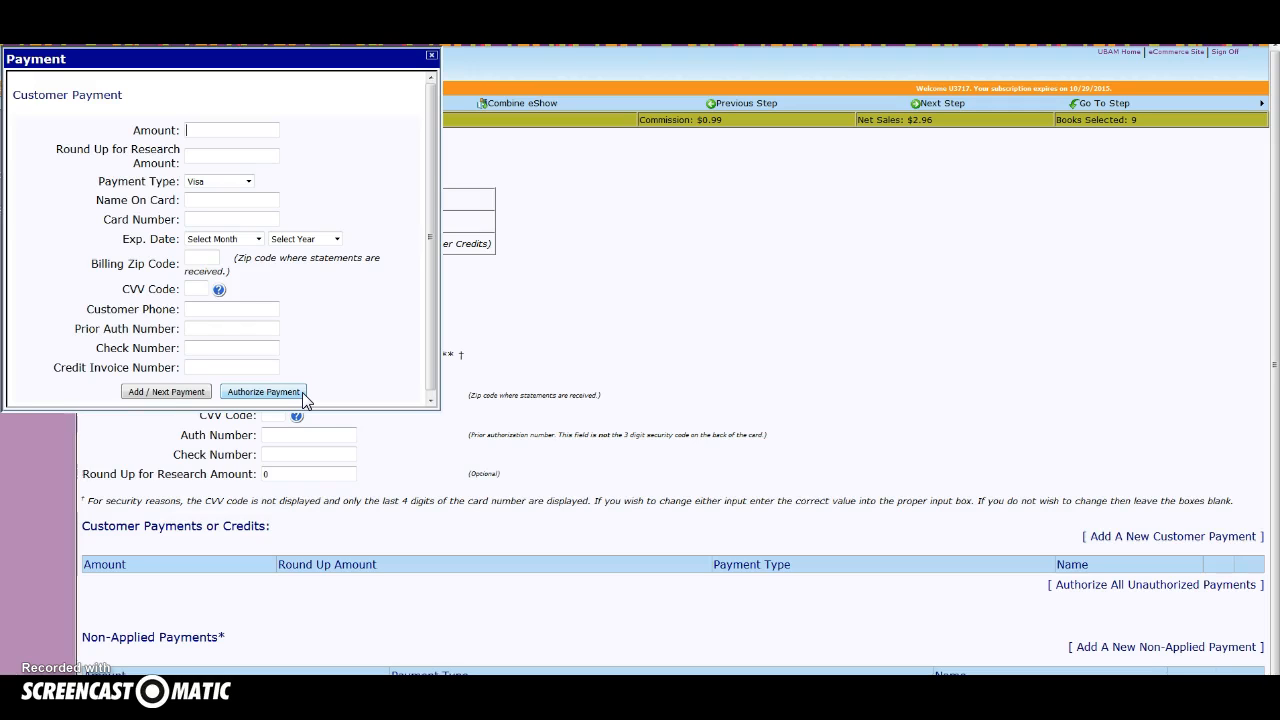
pyautogui.click(431, 57)
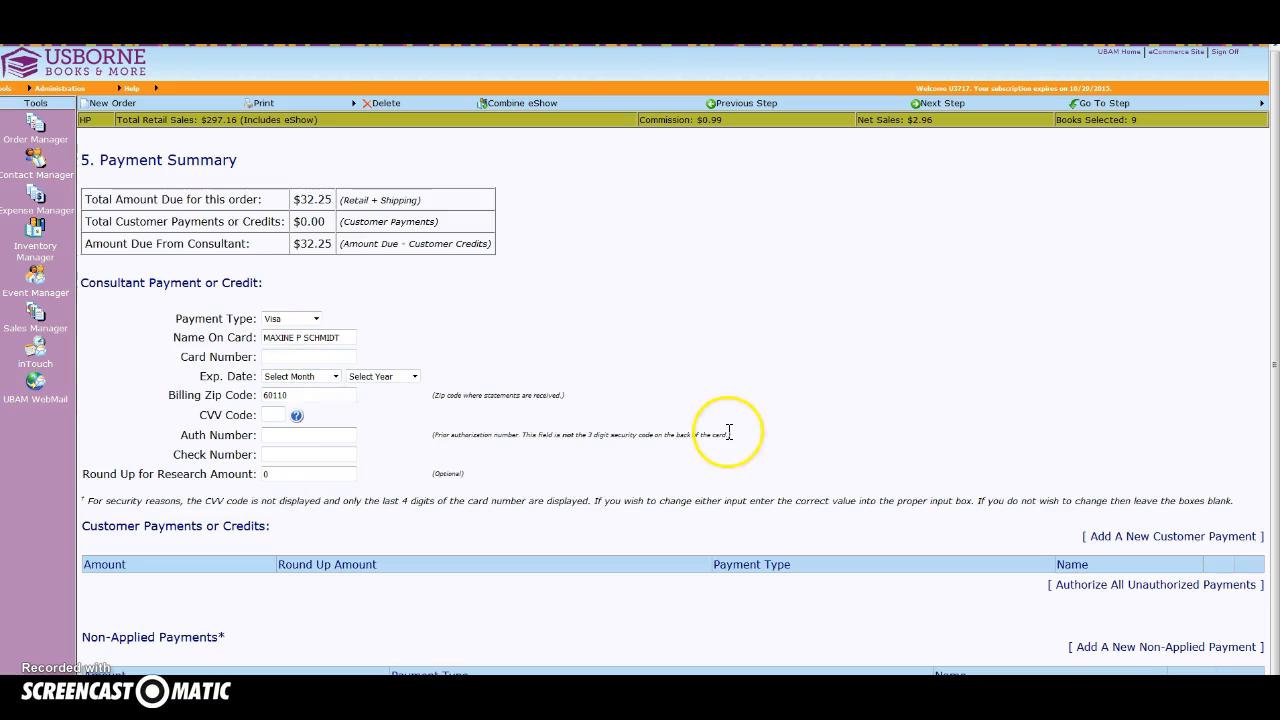
# Advance the order to Final Review and view the pending orders in the Order Manager.
pyautogui.click(935, 101)
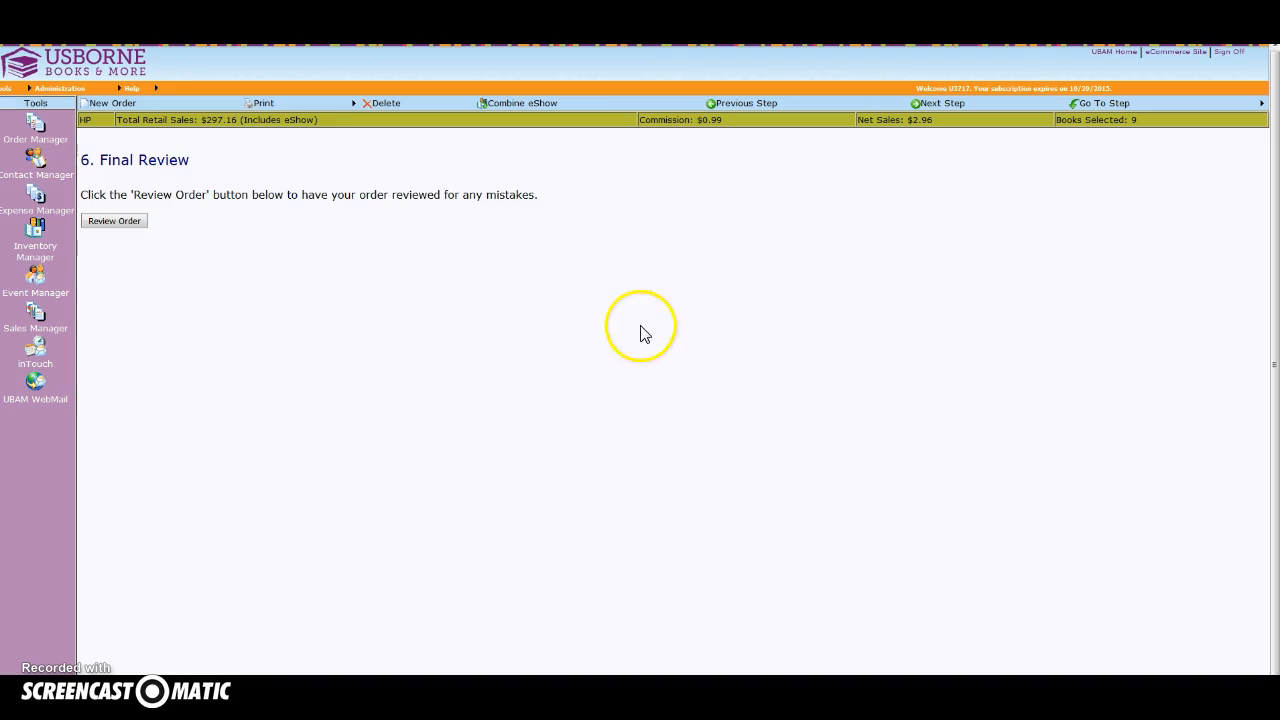
pyautogui.click(34, 123)
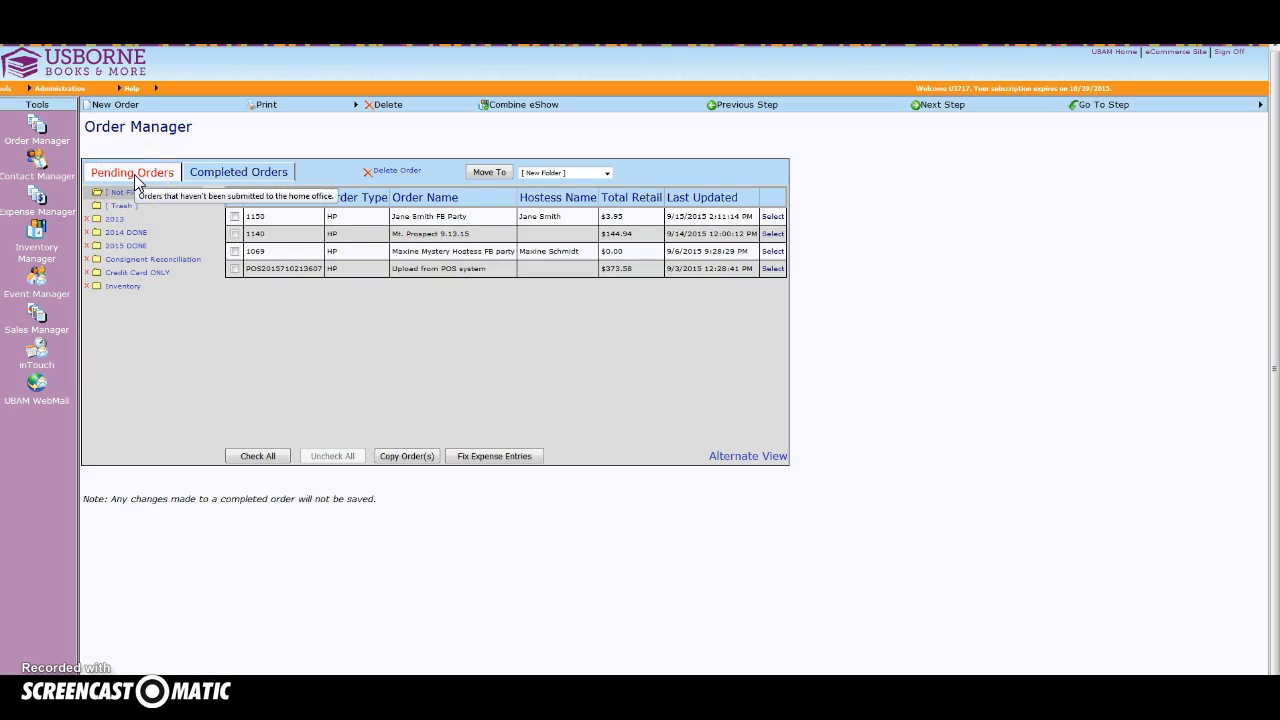
pyautogui.click(210, 177)
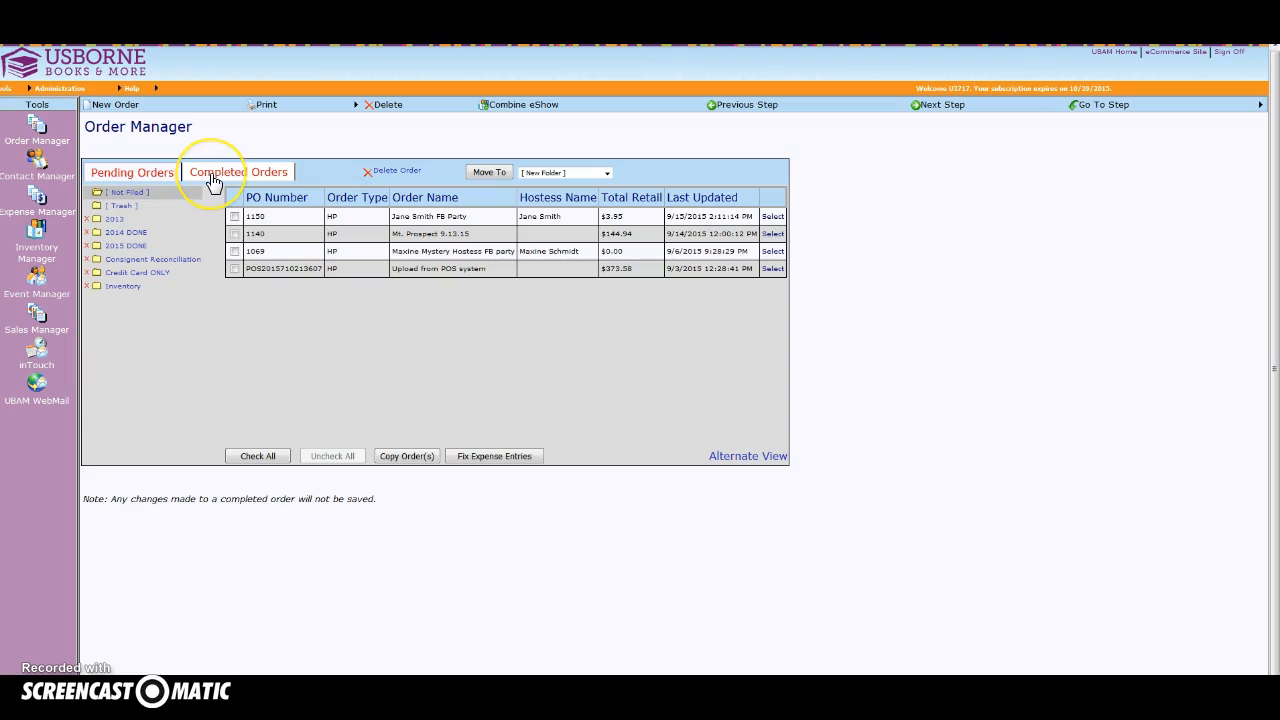
pyautogui.click(250, 378)
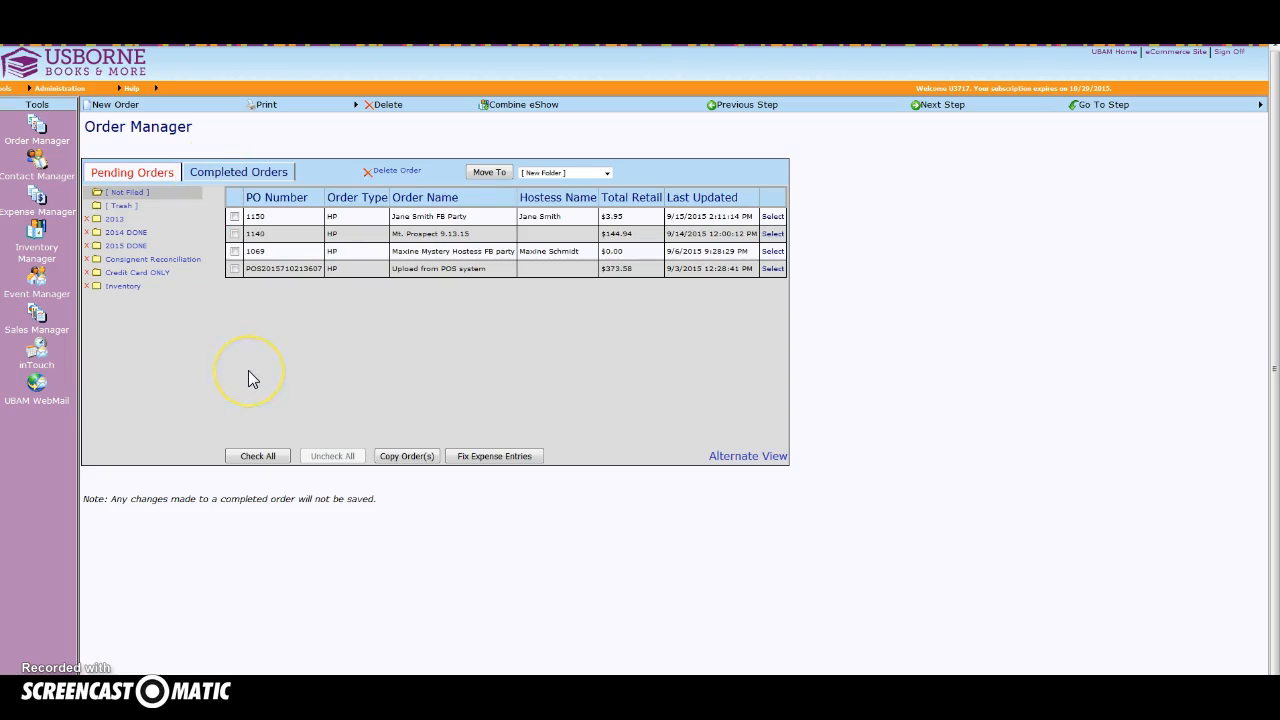